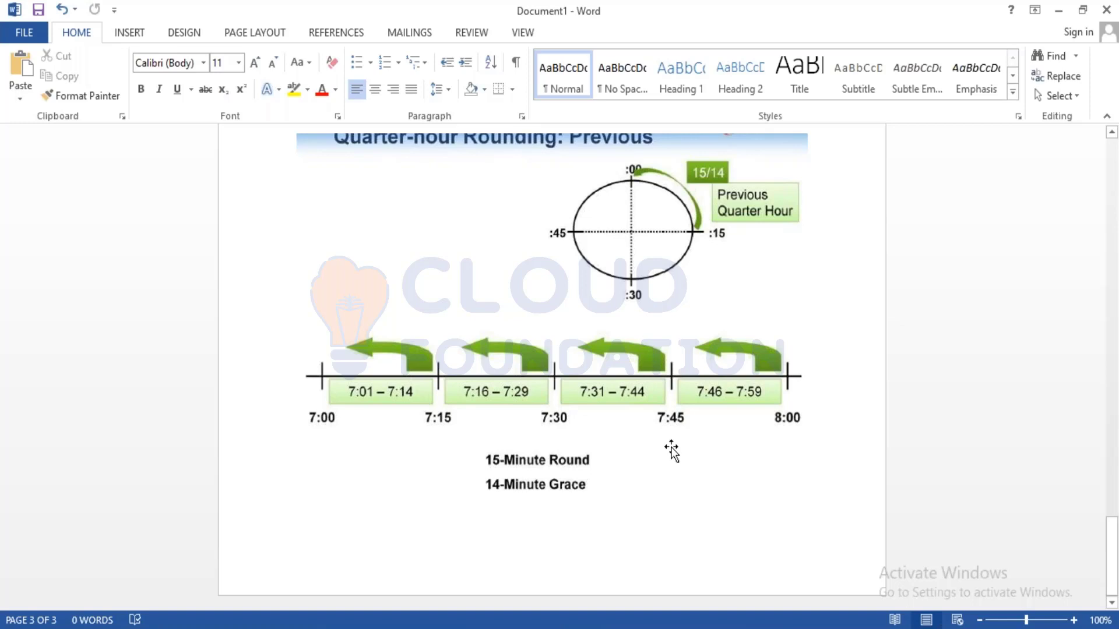
# Review the next, nearest and previous quarter-hour rounding diagrams in the document
pyautogui.scroll(7, 671, 449)
pyautogui.scroll(-6, 671, 449)
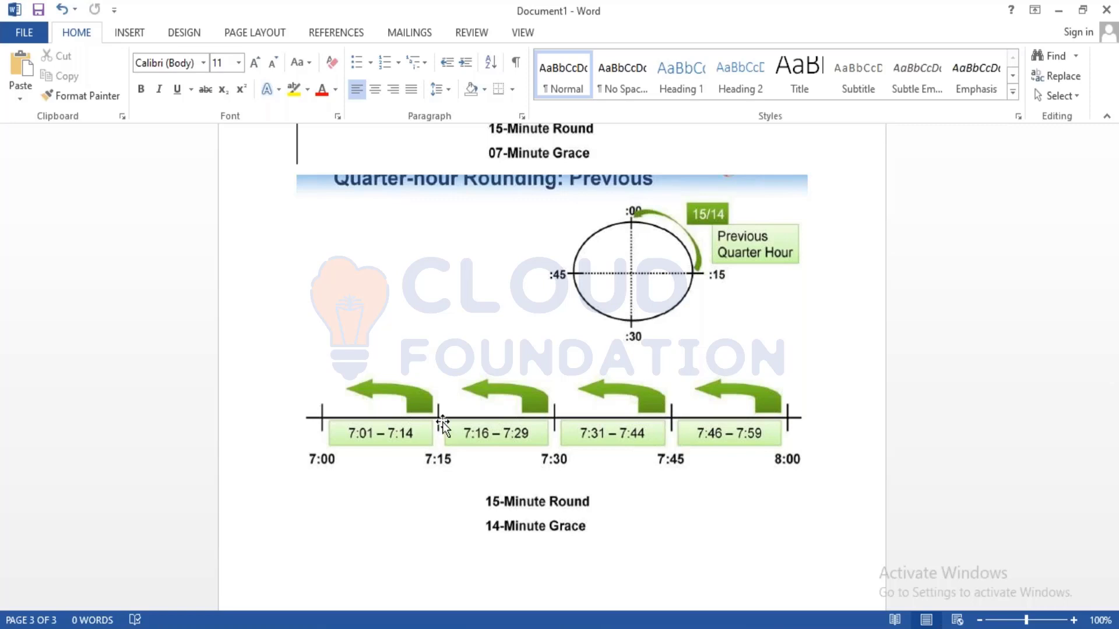
pyautogui.scroll(3, 443, 421)
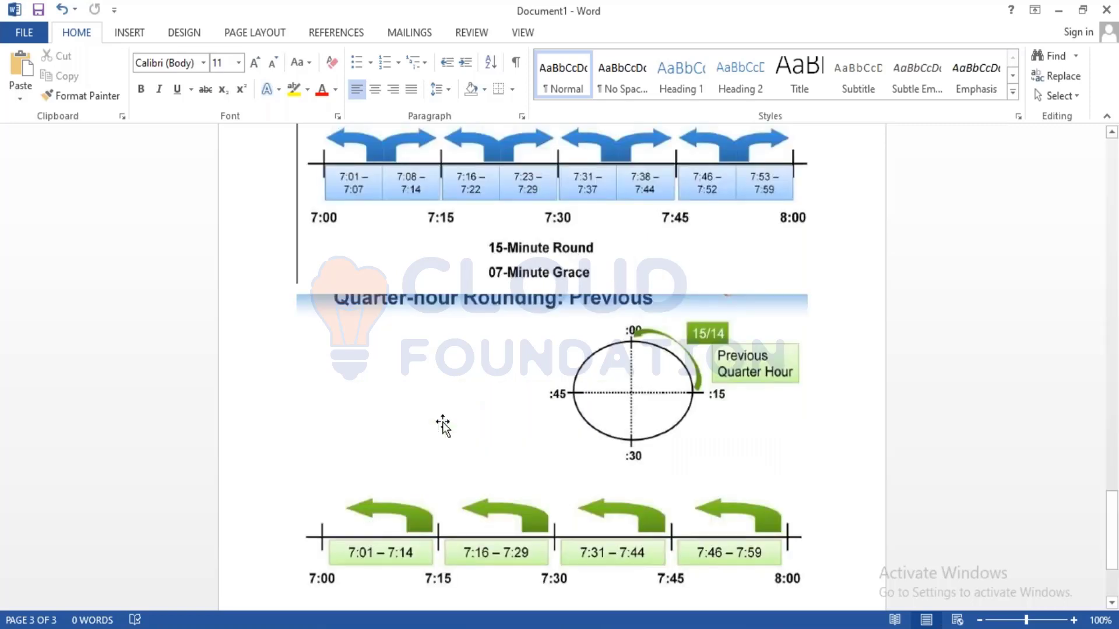
pyautogui.scroll(10, 443, 426)
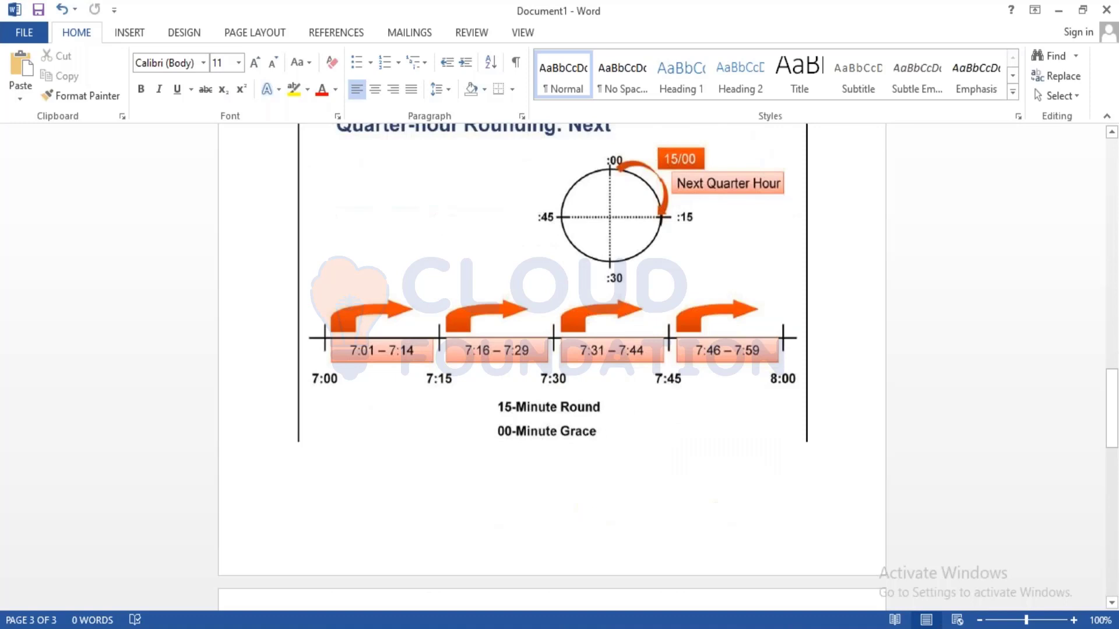
pyautogui.scroll(1, 443, 425)
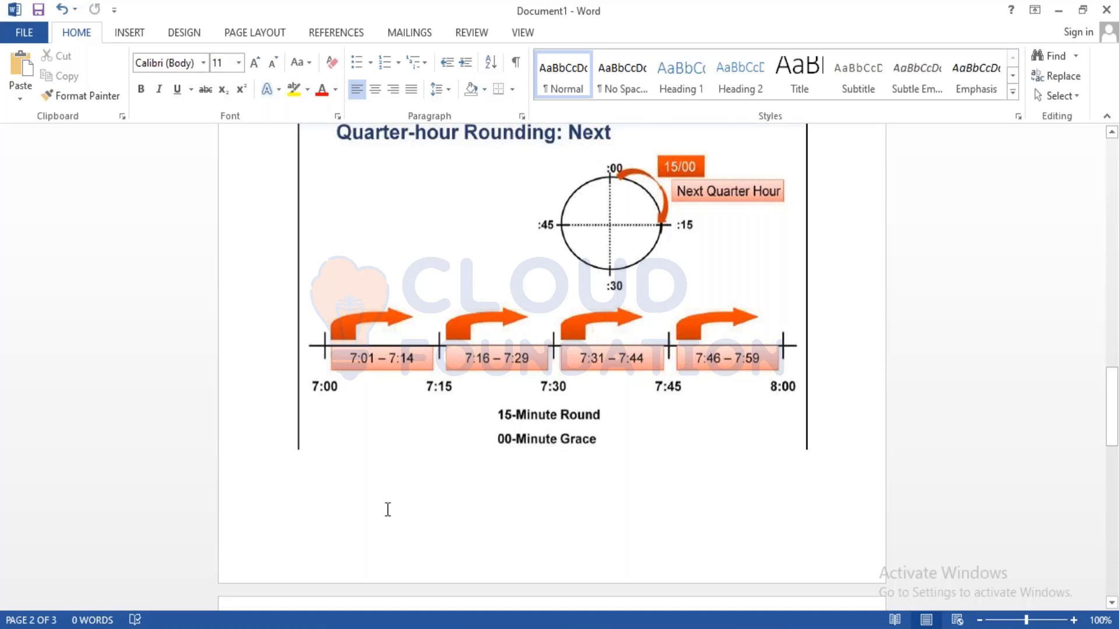
pyautogui.scroll(-20, 387, 510)
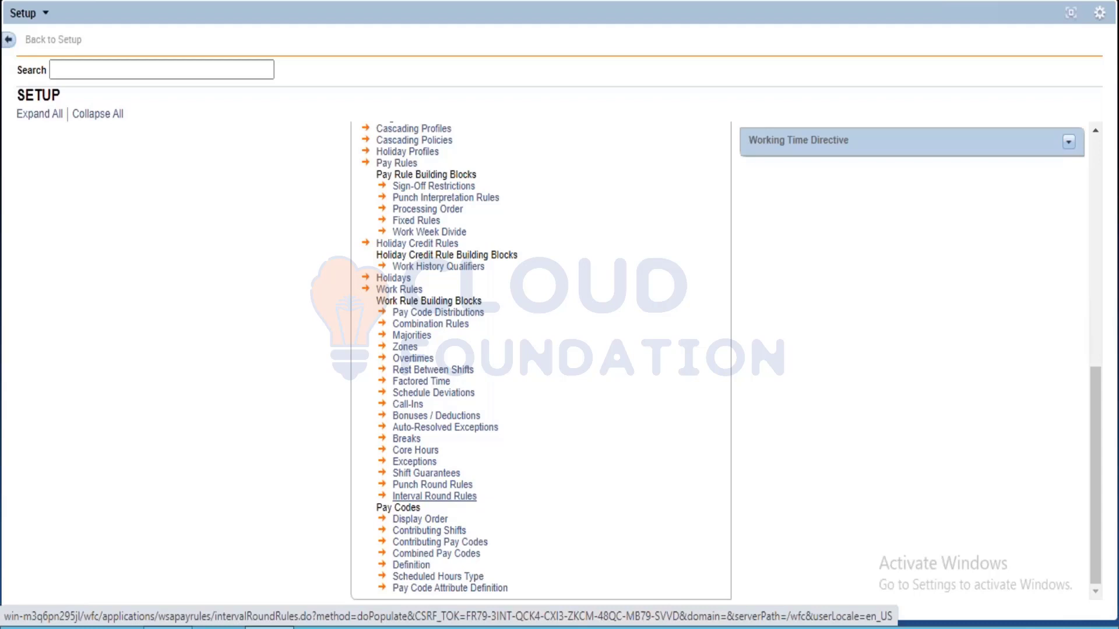
# In the Workforce Central setup, start a new punch round rule and look through its Unscheduled and Missed Punch settings
pyautogui.click(414, 485)
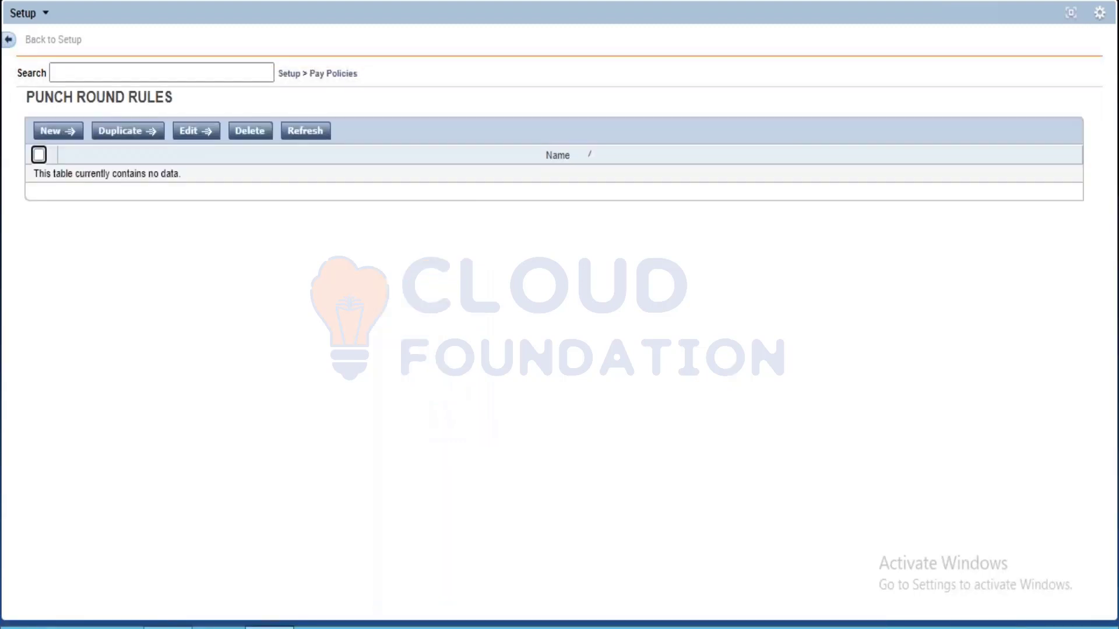
pyautogui.click(47, 131)
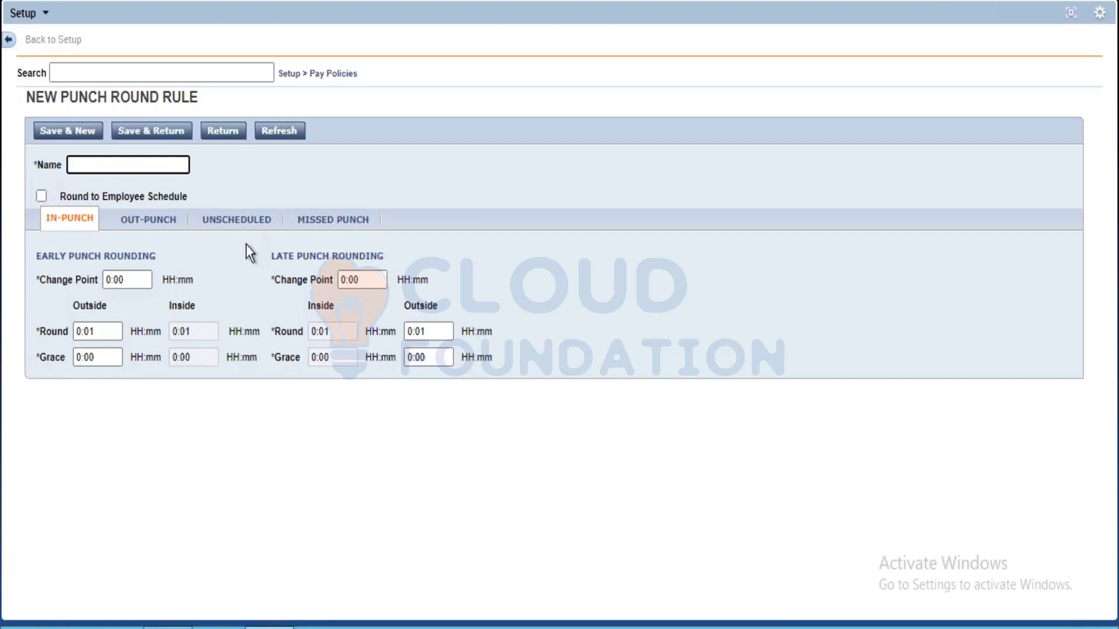
pyautogui.click(238, 220)
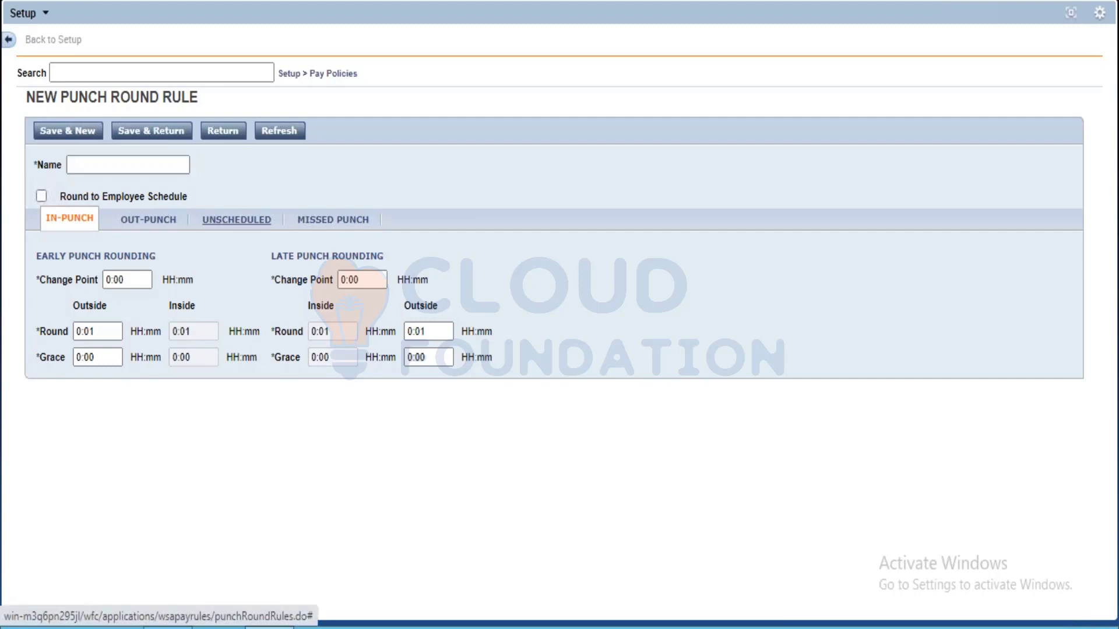
pyautogui.click(326, 219)
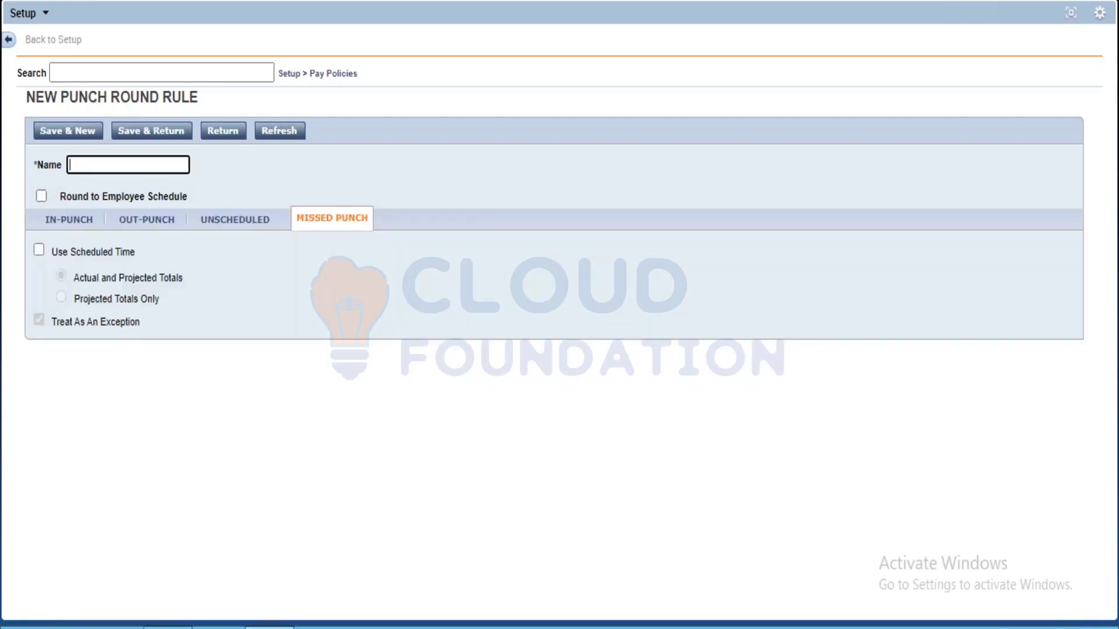
pyautogui.click(69, 220)
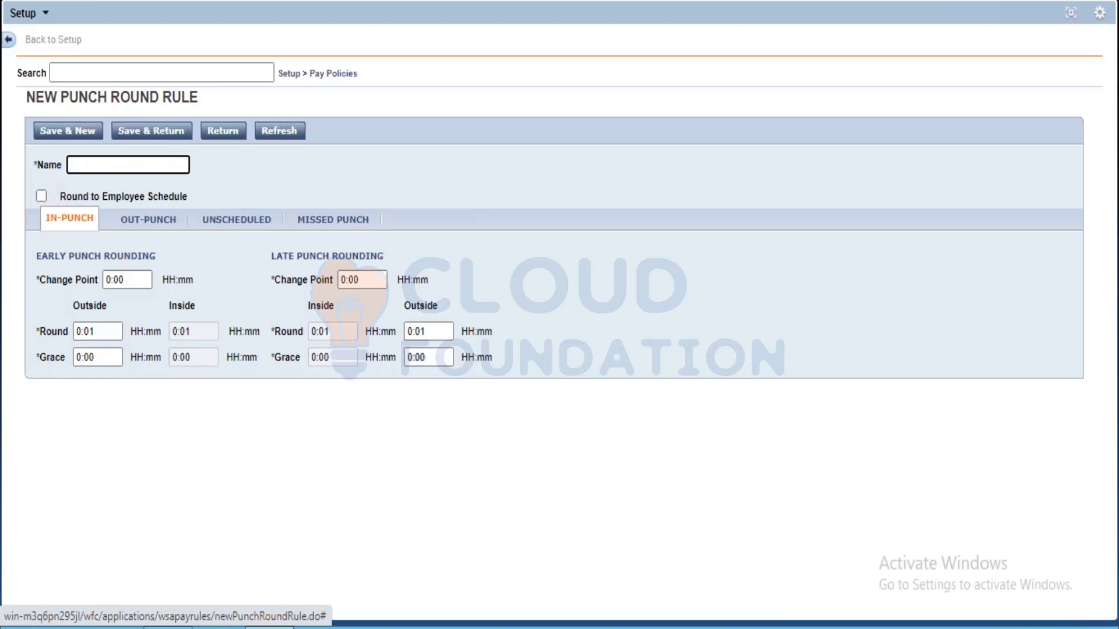
# Set the outside round of early punch rounding for in-punches to 0:15
pyautogui.moveTo(98, 332); pyautogui.dragTo(75, 331)
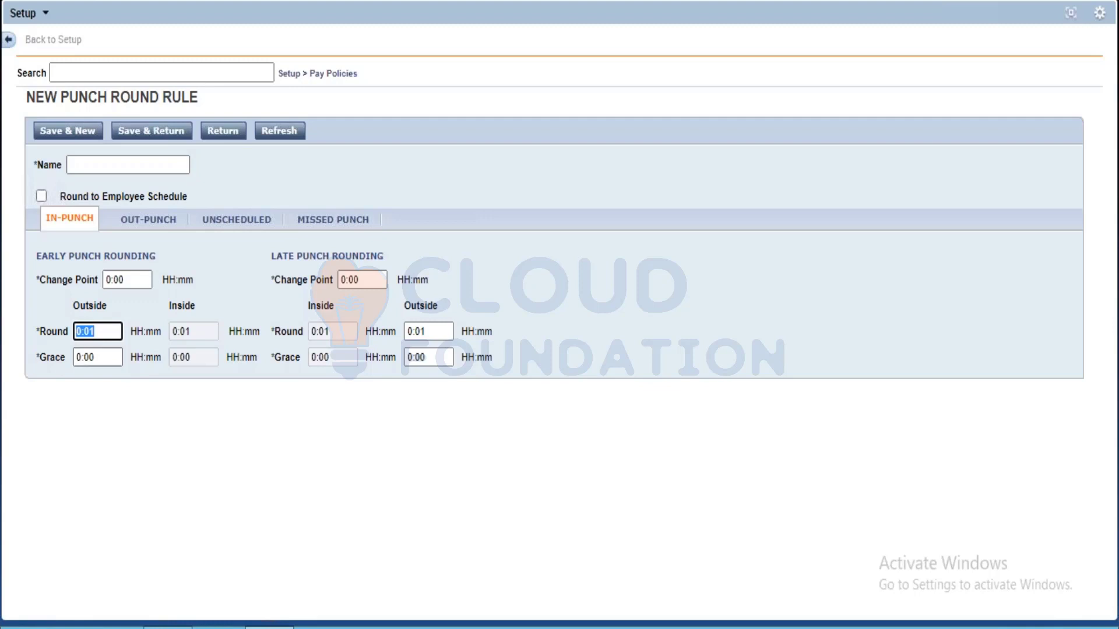
pyautogui.press('BackSpace')
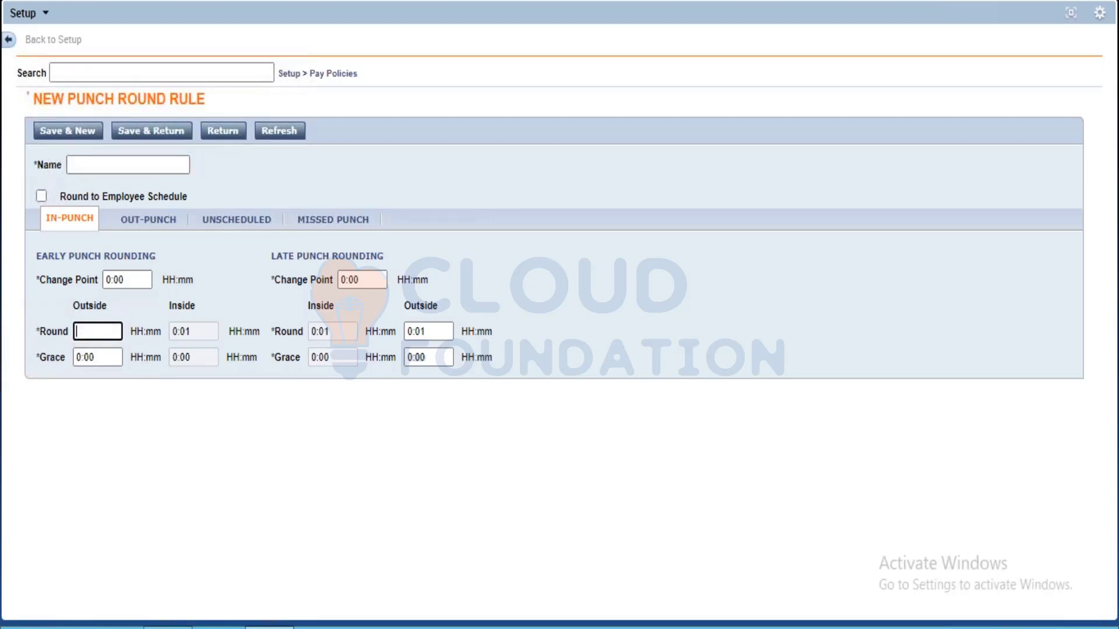
pyautogui.write('0:')
pyautogui.press('BackSpace')
pyautogui.write('.15')
pyautogui.press('Tab')
pyautogui.click(85, 329)
pyautogui.press('BackSpace')
pyautogui.write(':15')
pyautogui.press('Tab')
pyautogui.click(125, 429)
# Set the outside grace of early punch rounding for in-punches to 0:14
pyautogui.click(96, 358)
pyautogui.write('0:14')
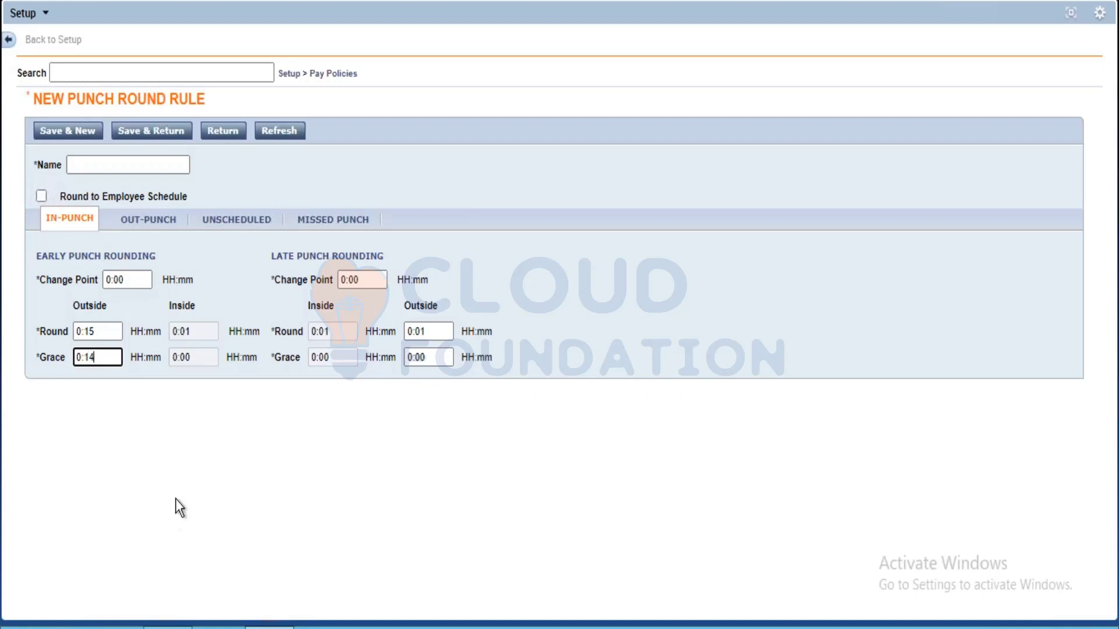
pyautogui.click(173, 463)
pyautogui.moveTo(125, 281); pyautogui.dragTo(119, 281)
pyautogui.click(169, 449)
# Name the punch round rule Quarter 15-7
pyautogui.click(115, 165)
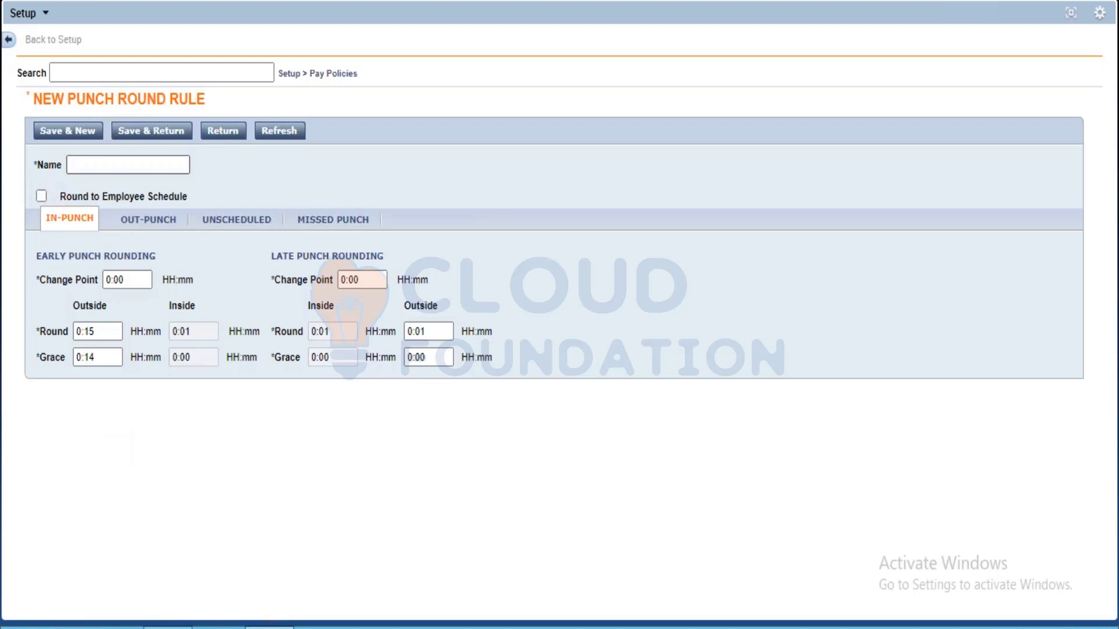
pyautogui.write('Quarter 15-7')
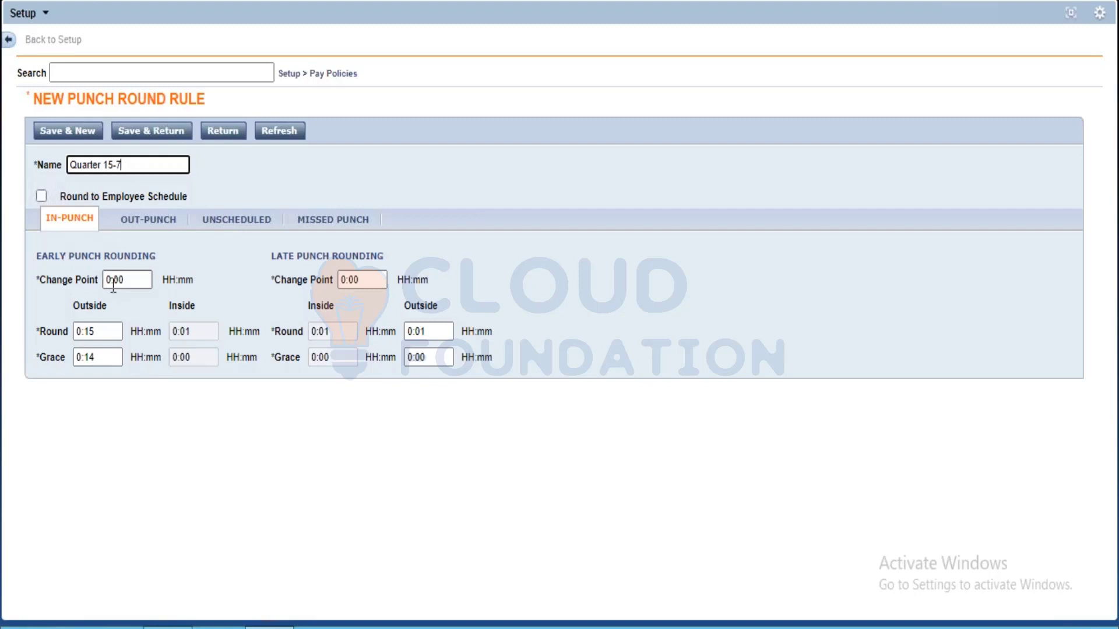
# Set the late in-punch outside rounding to a round of 0:15 and a grace of 0:14
pyautogui.click(99, 357)
pyautogui.click(433, 332)
pyautogui.press('BackSpace')
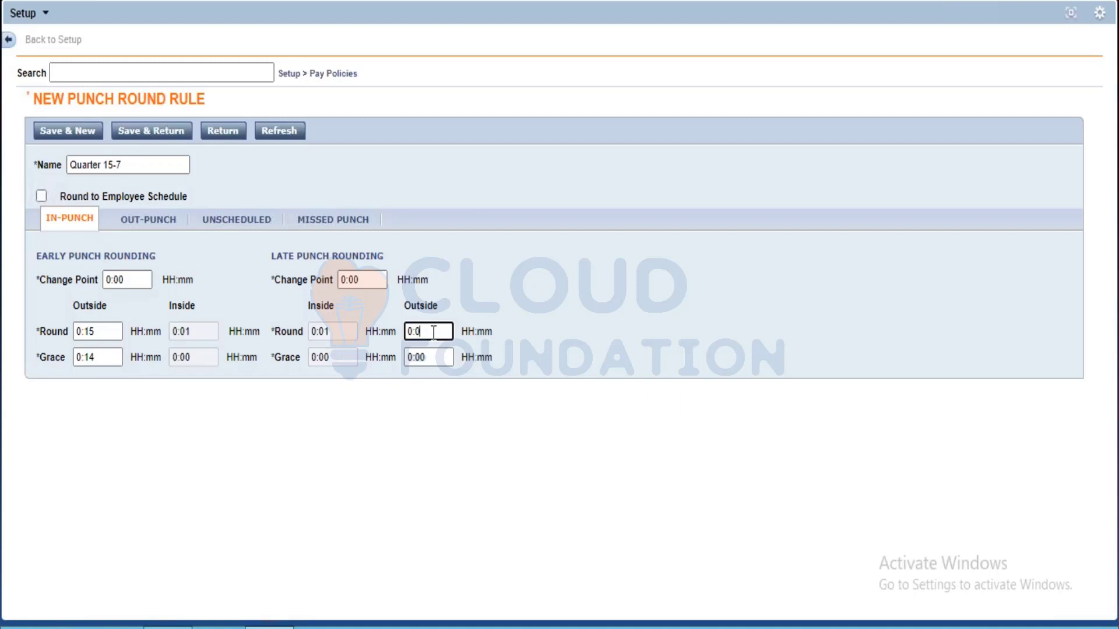
pyautogui.write('15')
pyautogui.press('BackSpace')
pyautogui.press('BackSpace')
pyautogui.press('BackSpace')
pyautogui.write('15')
pyautogui.click(443, 357)
pyautogui.press('BackSpace')
pyautogui.press('BackSpace')
pyautogui.write('14')
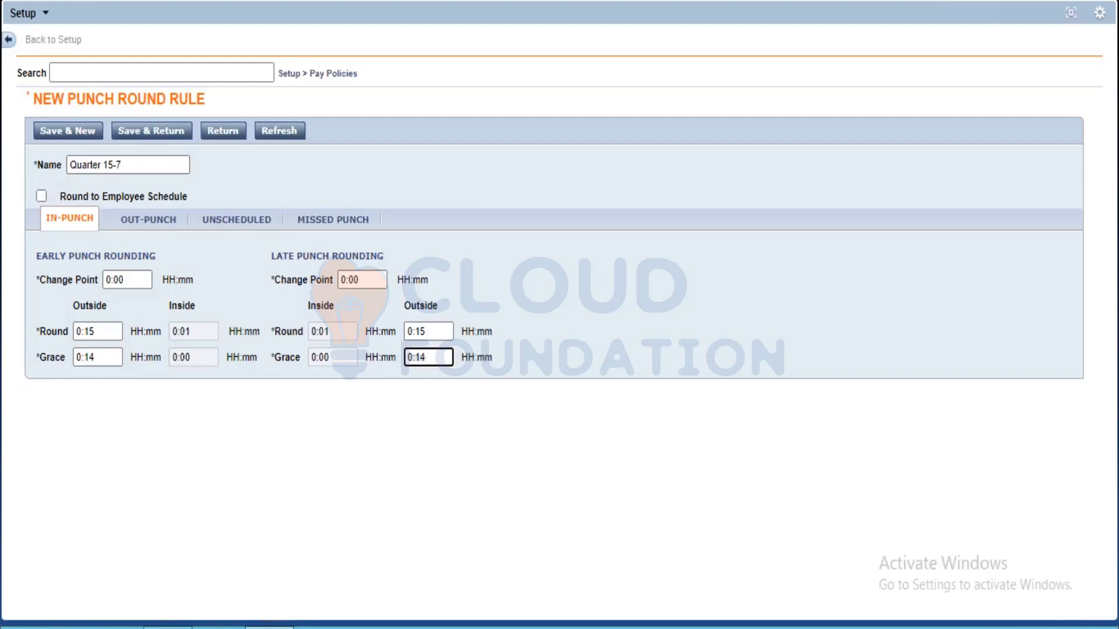
# For out-punches, set the early outside rounding to a round of 0:15 and a grace of 0:14
pyautogui.click(148, 221)
pyautogui.click(113, 331)
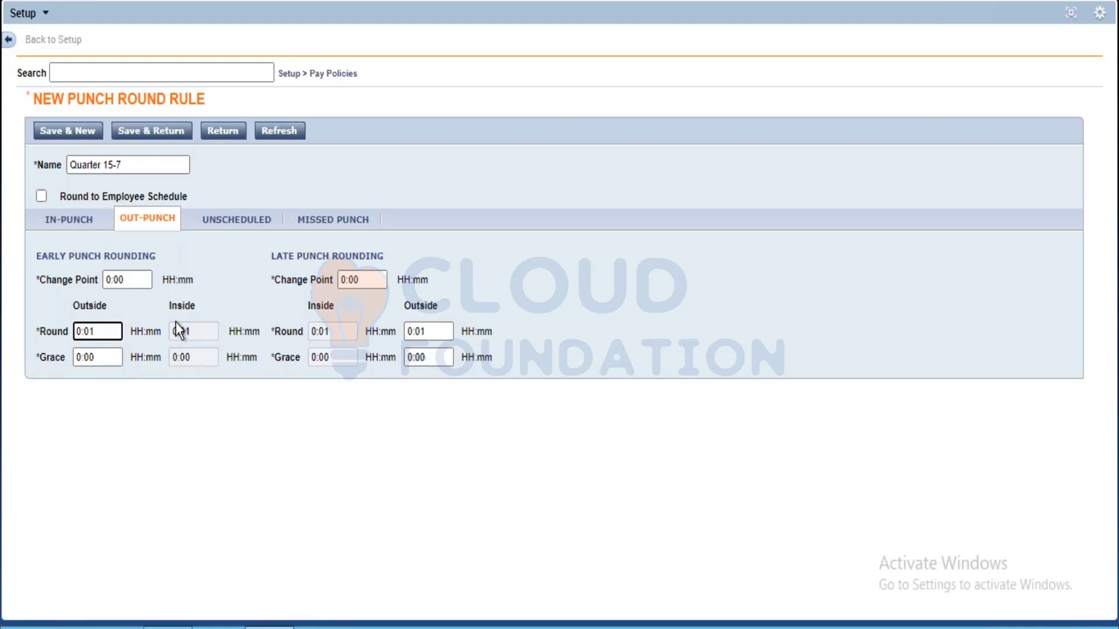
pyautogui.press('BackSpace')
pyautogui.press('BackSpace')
pyautogui.write('15')
pyautogui.click(123, 356)
pyautogui.press('BackSpace')
pyautogui.press('BackSpace')
pyautogui.write('14')
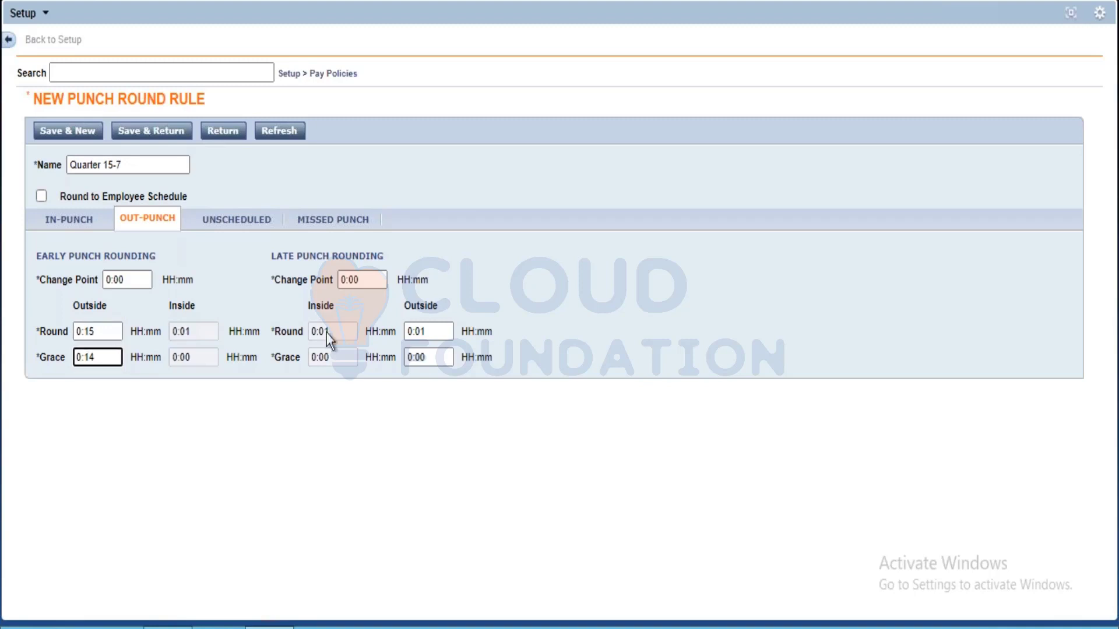
# Set the late out-punch outside round to 0:15 and grace to 0:14, and save the rule back to the list
pyautogui.click(432, 333)
pyautogui.press('BackSpace')
pyautogui.press('BackSpace')
pyautogui.write('15')
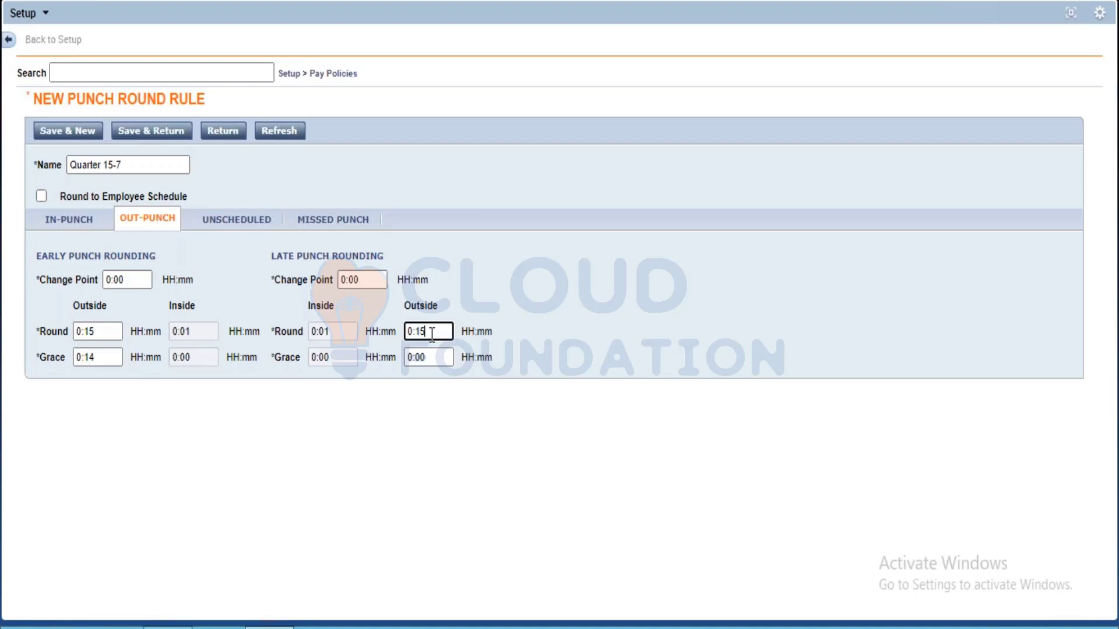
pyautogui.click(444, 359)
pyautogui.press('BackSpace')
pyautogui.press('BackSpace')
pyautogui.write('14')
pyautogui.click(151, 130)
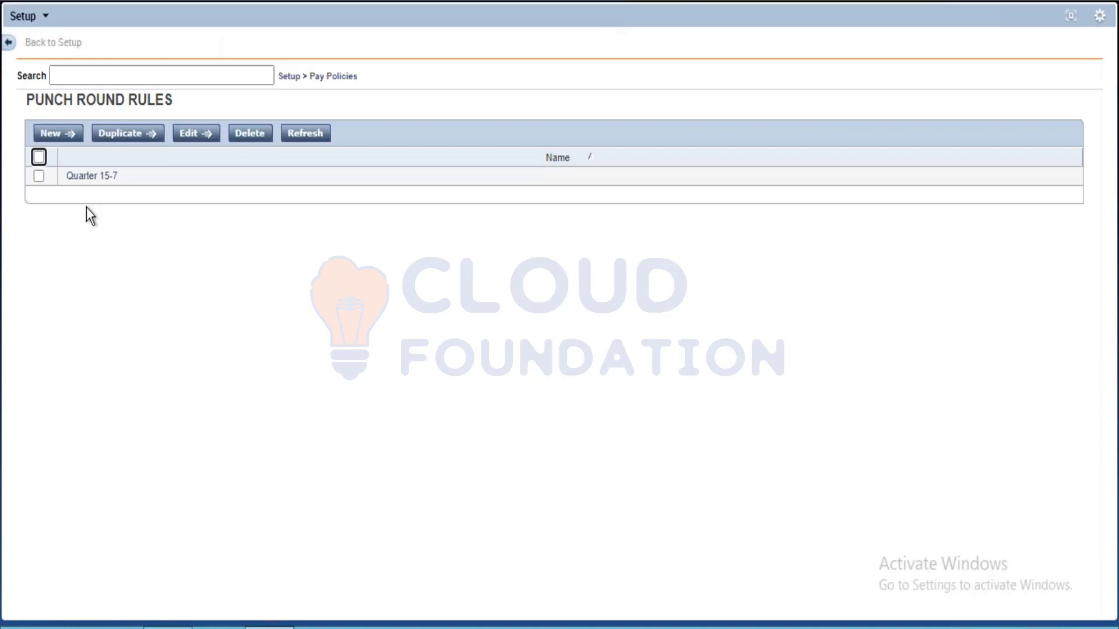
# Open the Quarter 15-7 rule for editing and review its Unscheduled, Missed Punch and In-Punch settings
pyautogui.click(91, 175)
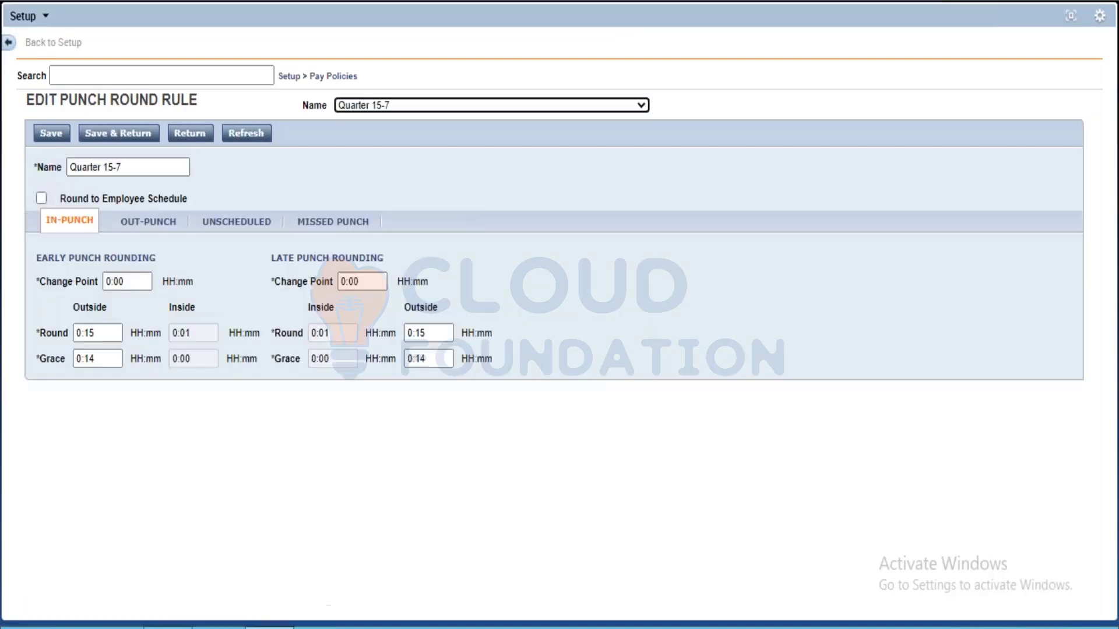
pyautogui.click(245, 223)
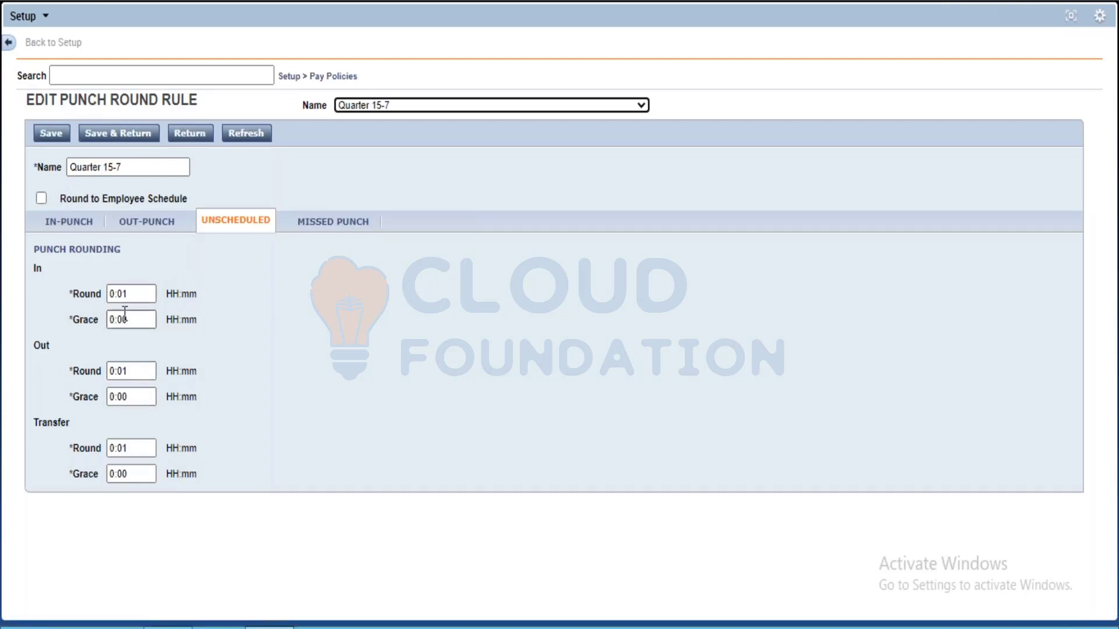
pyautogui.click(306, 224)
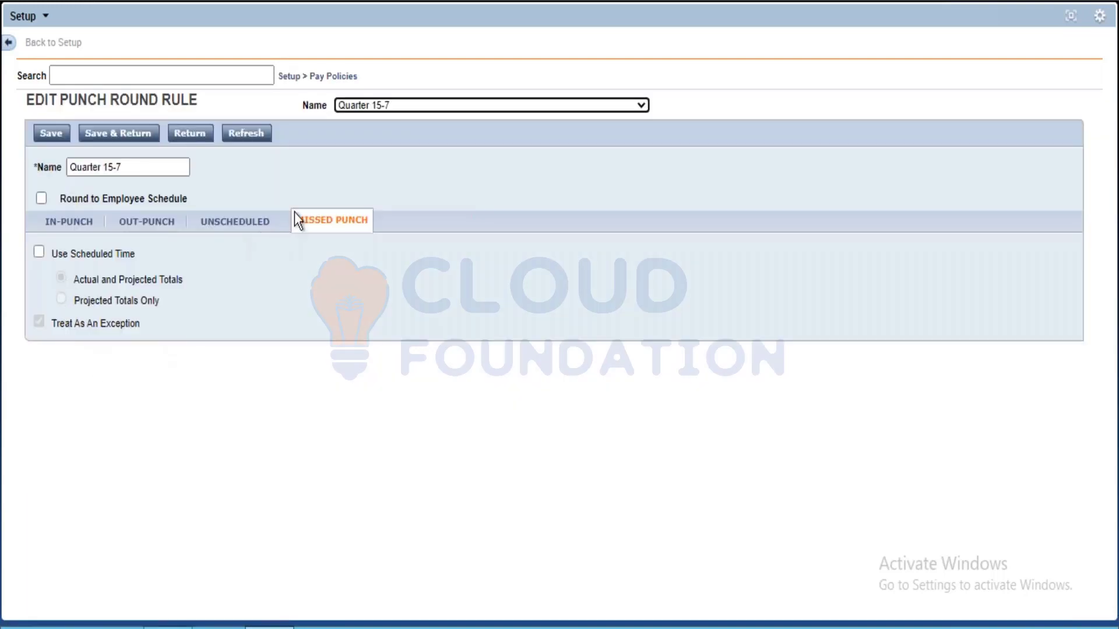
pyautogui.click(63, 229)
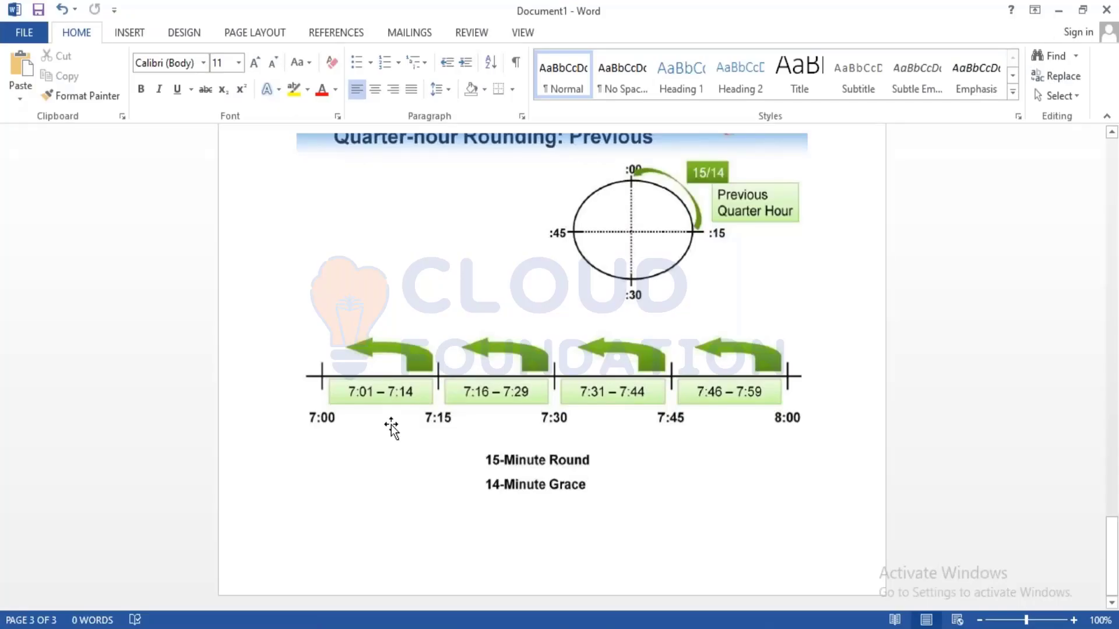
# Switch to the Word document and review the diagrams of other valid round values, rounding punches and quarter-hour rounding
pyautogui.scroll(15, 333, 406)
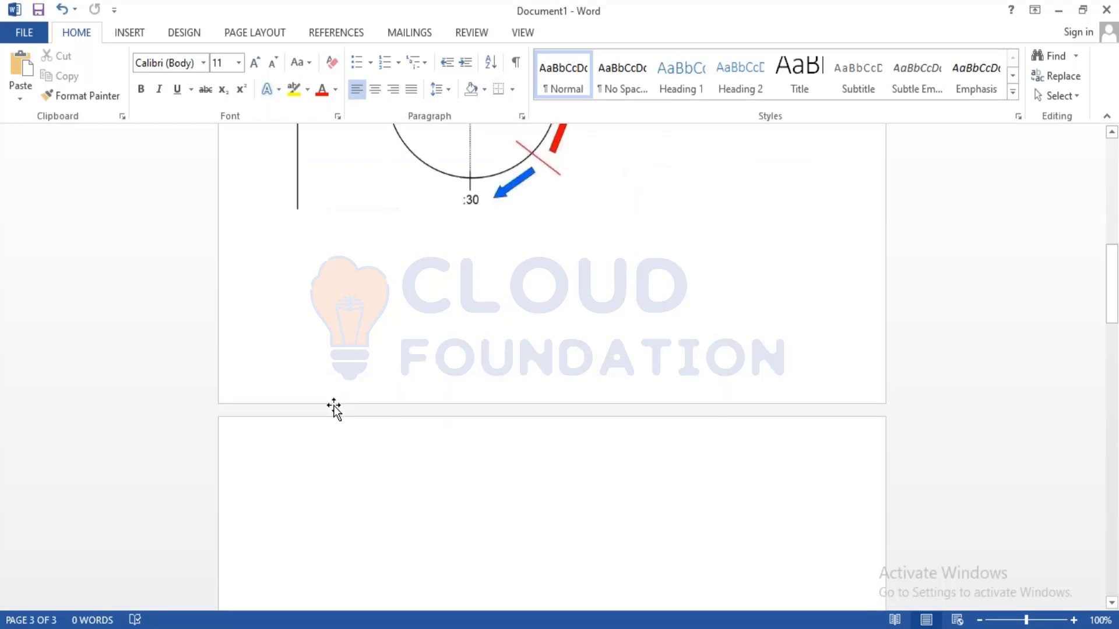
pyautogui.scroll(15, 333, 405)
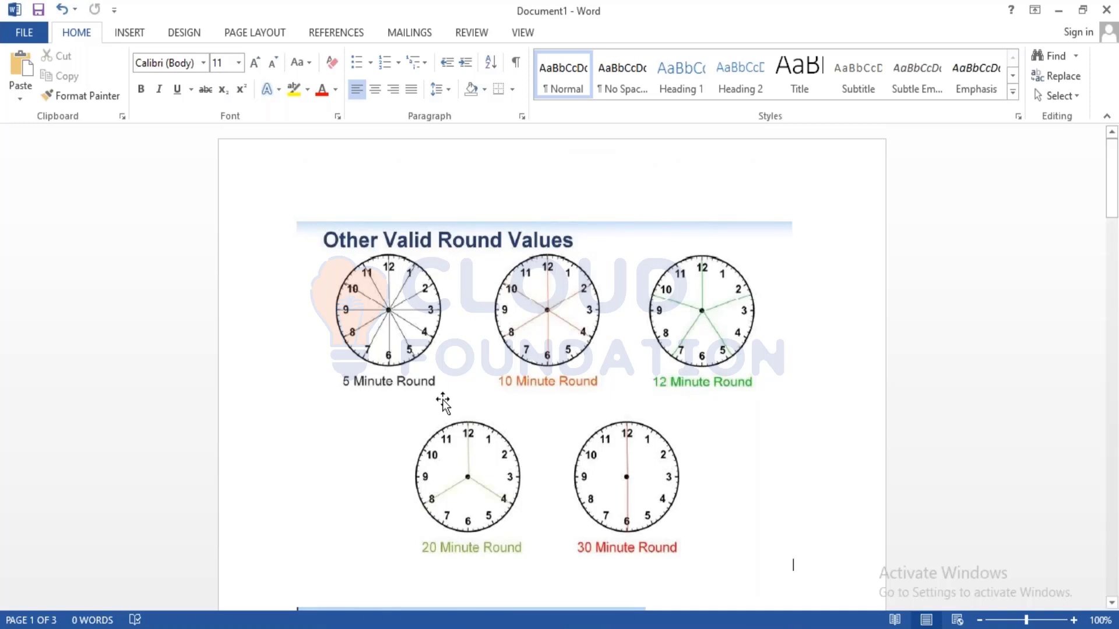
pyautogui.scroll(-10, 606, 402)
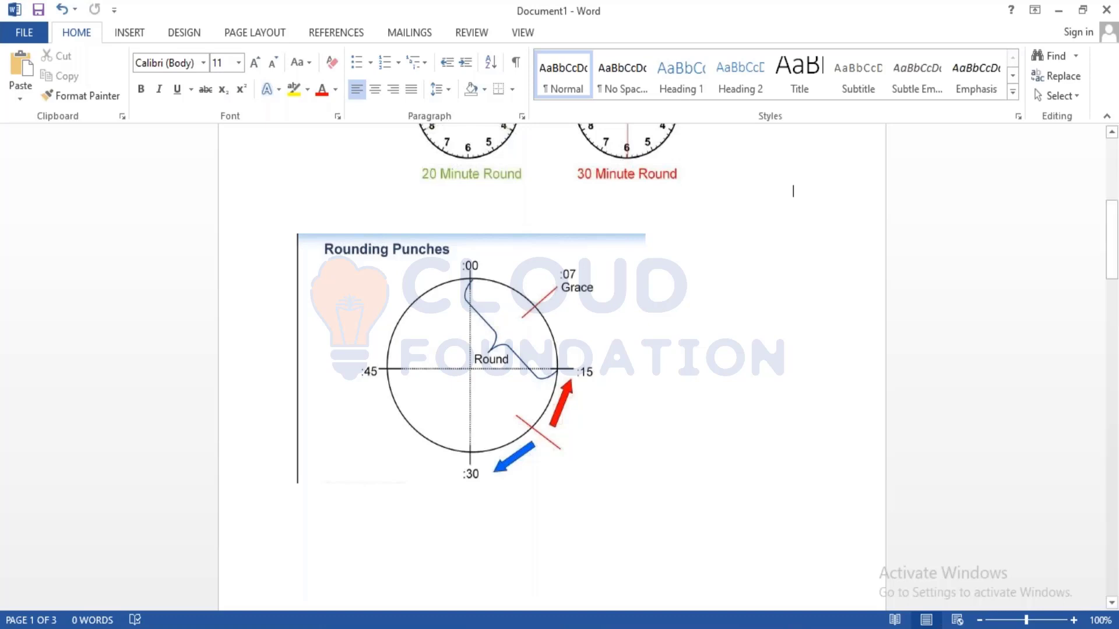
pyautogui.scroll(-5, 651, 396)
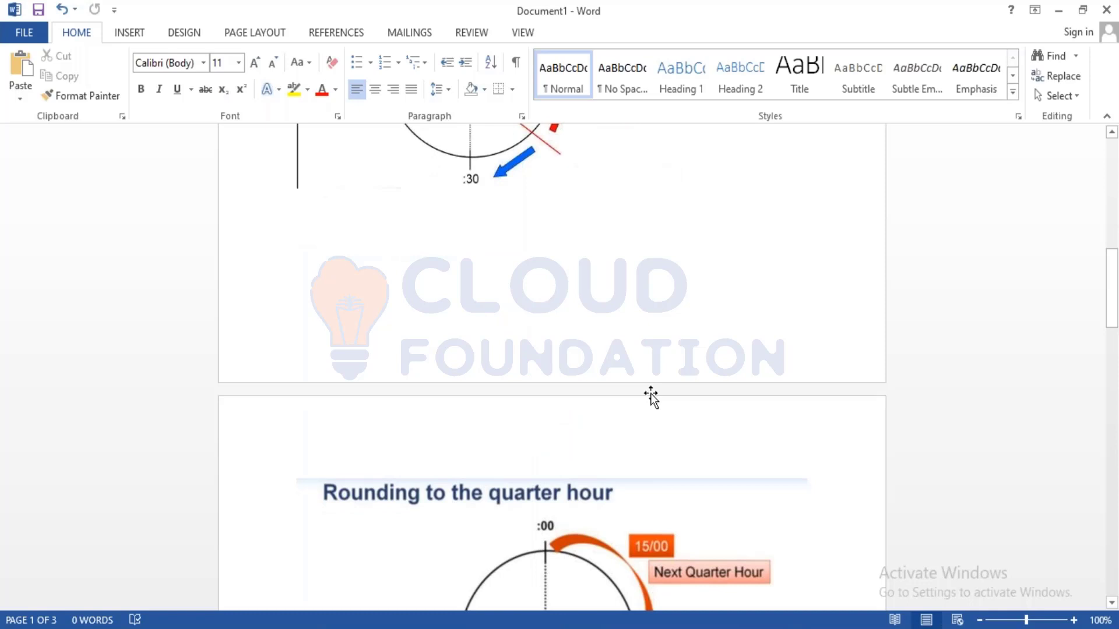
pyautogui.scroll(-12, 648, 395)
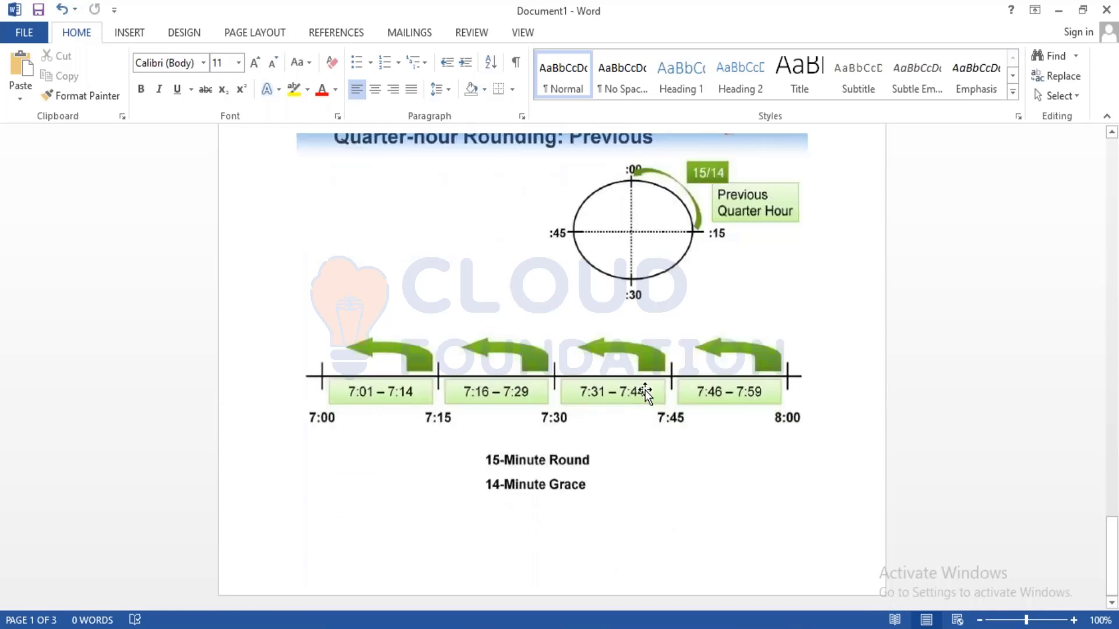
pyautogui.scroll(17, 647, 393)
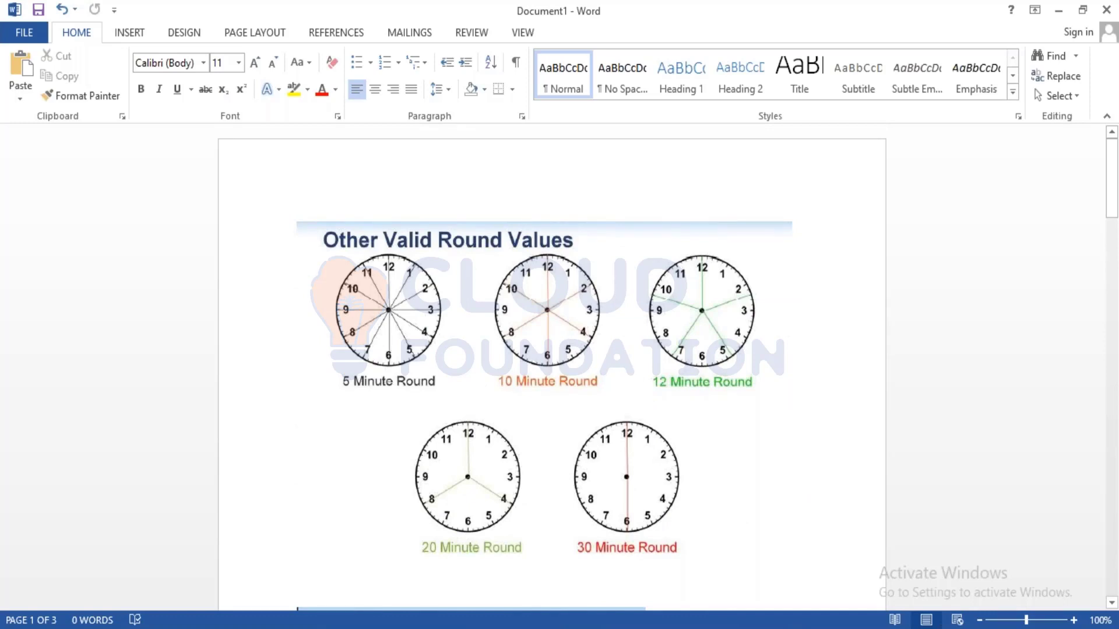
pyautogui.scroll(-5, 544, 393)
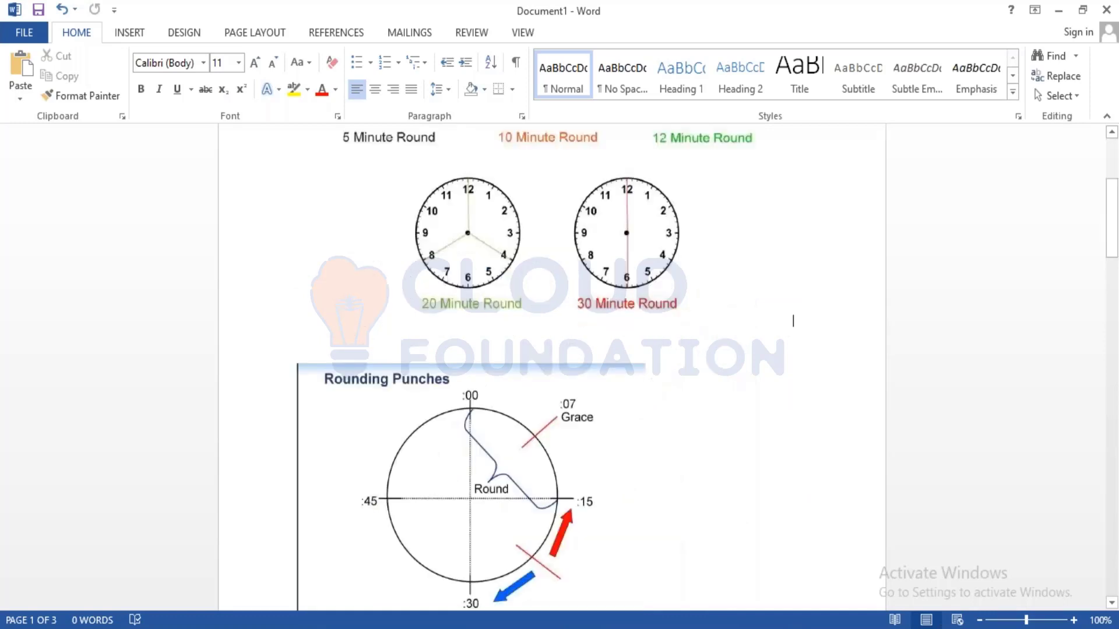
pyautogui.scroll(-12, 513, 364)
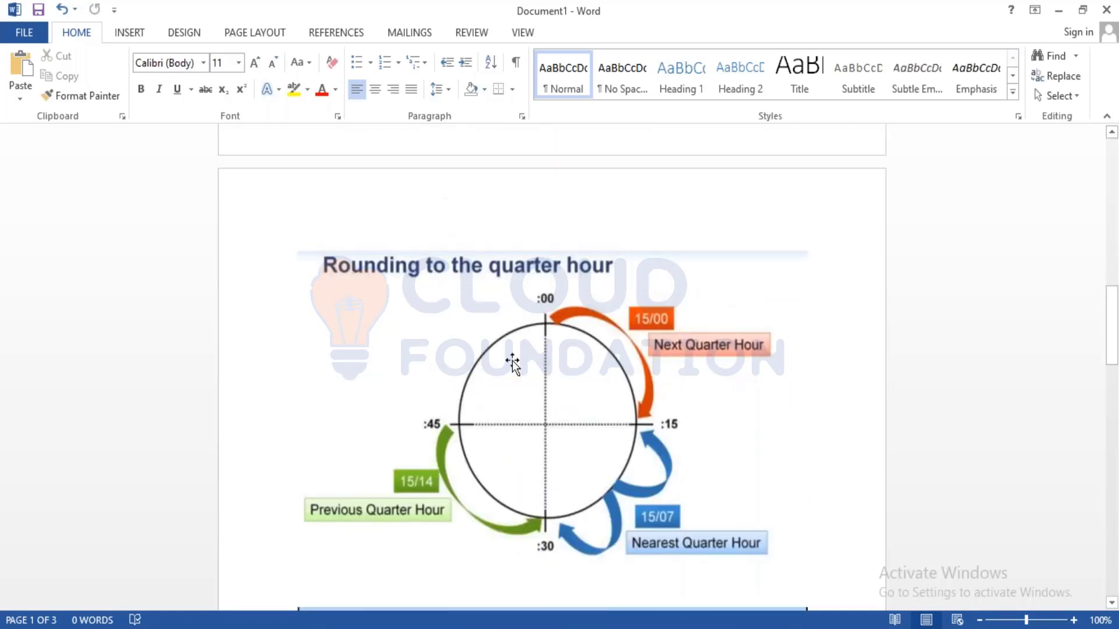
pyautogui.scroll(-10, 513, 364)
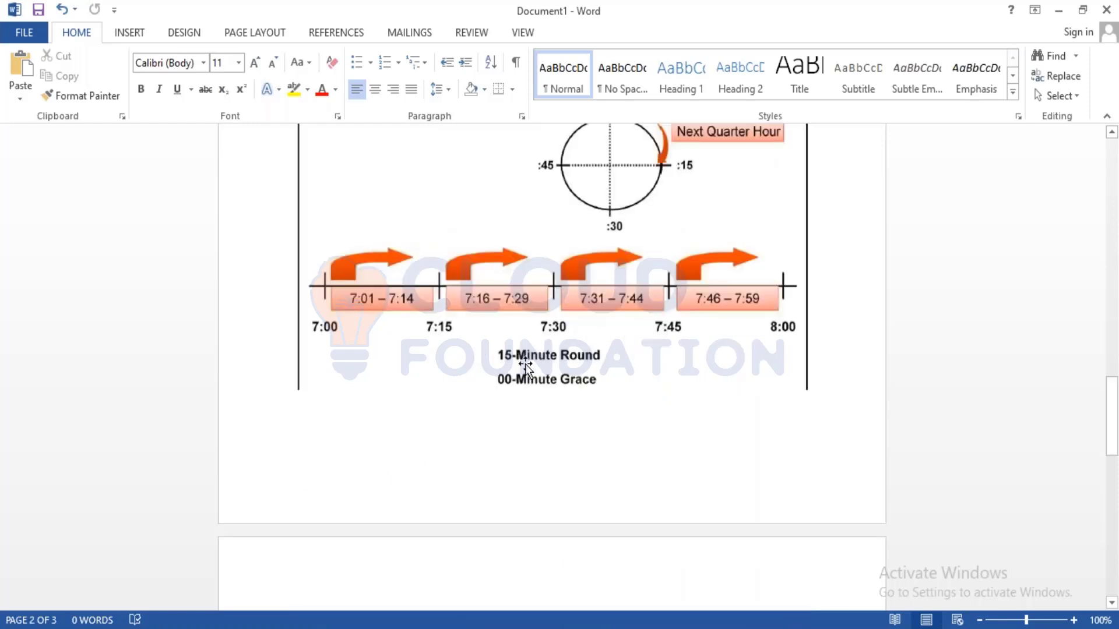
pyautogui.scroll(-5, 526, 366)
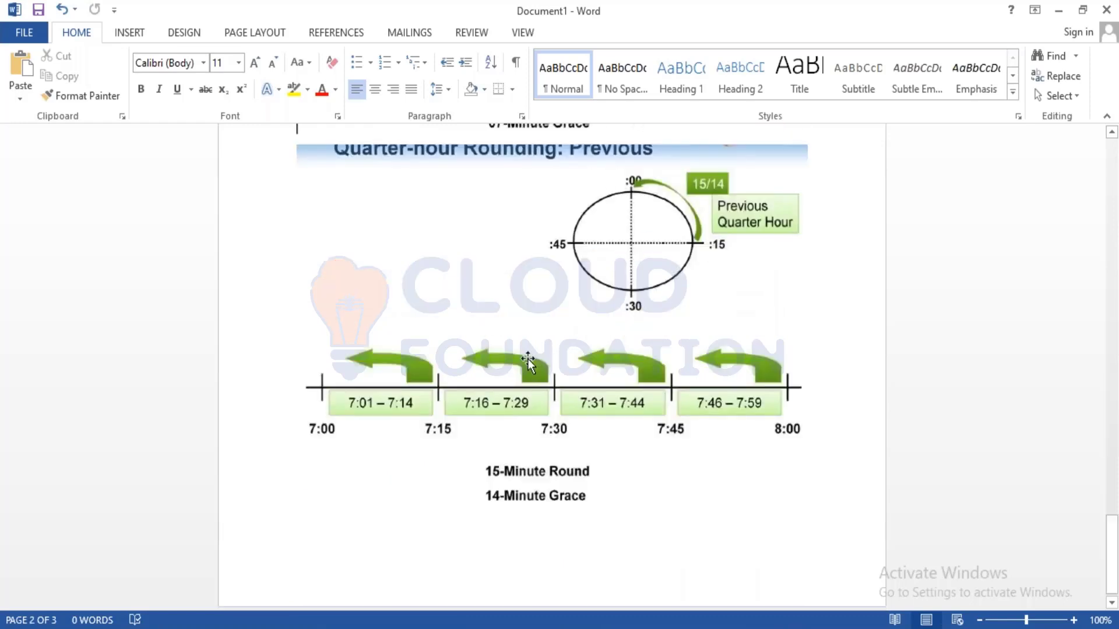
pyautogui.scroll(-10, 528, 362)
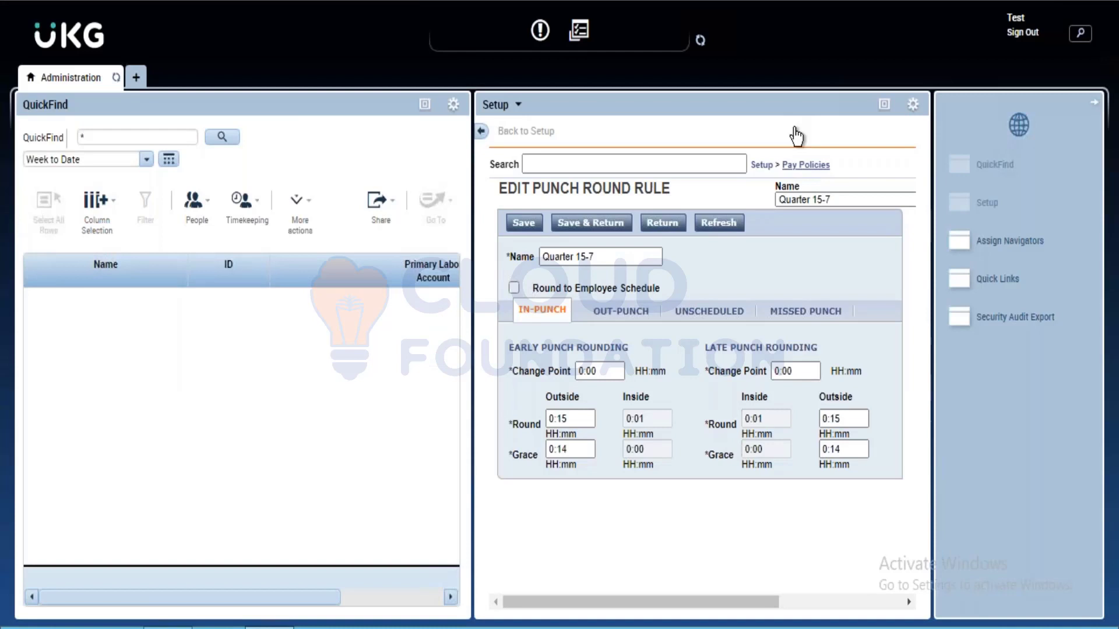
# Go to the Shift Guarantees list under Pay Policies and maximize the Setup view
pyautogui.click(806, 165)
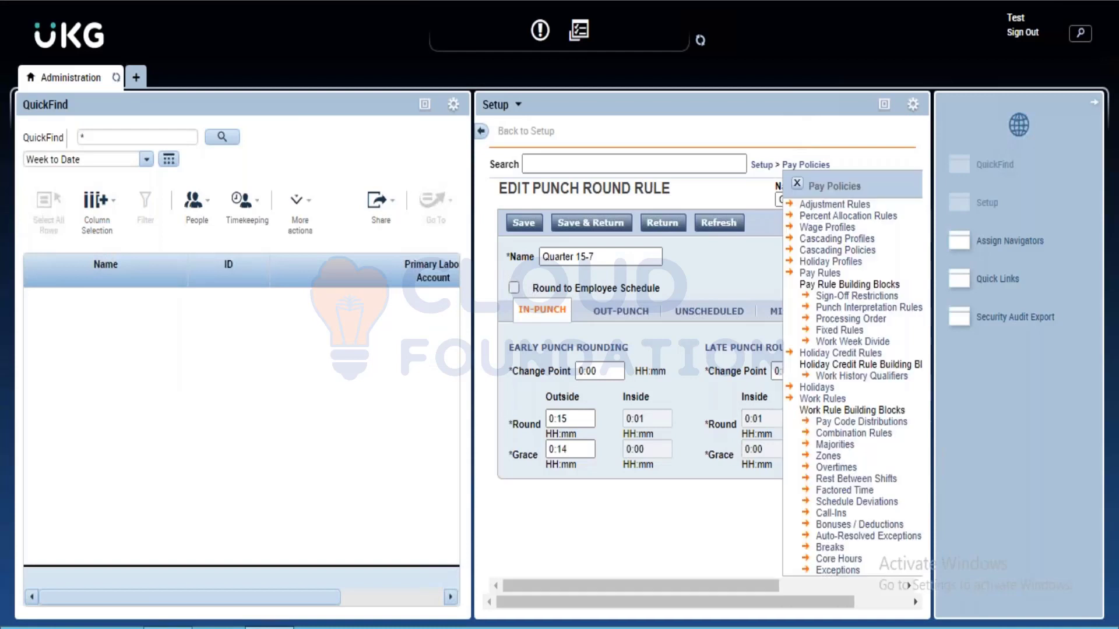
pyautogui.scroll(-3, 854, 379)
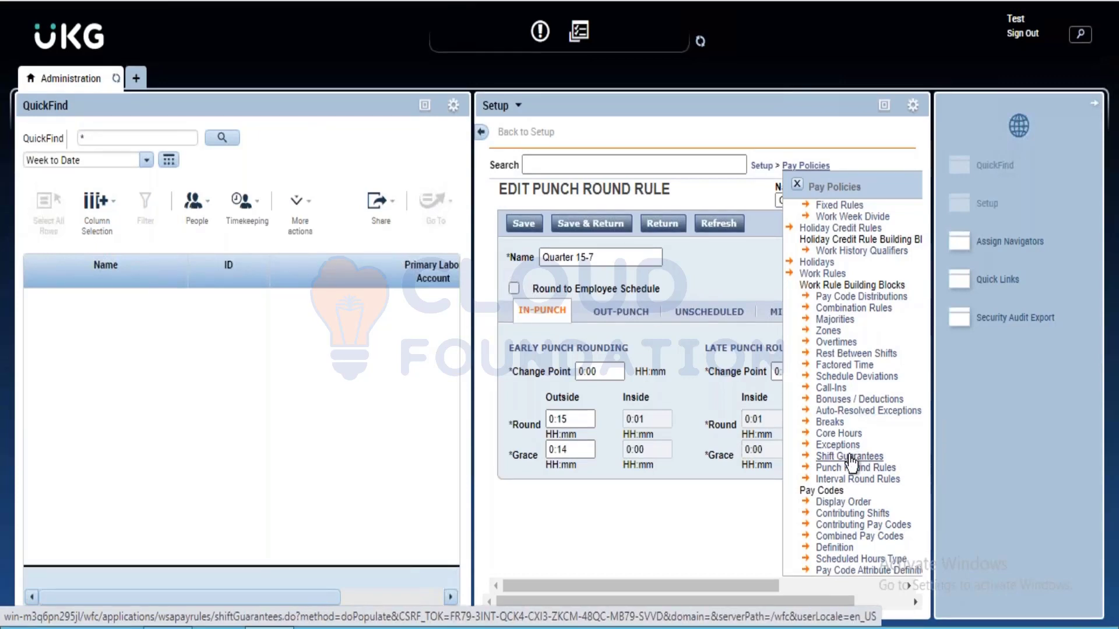
pyautogui.click(851, 457)
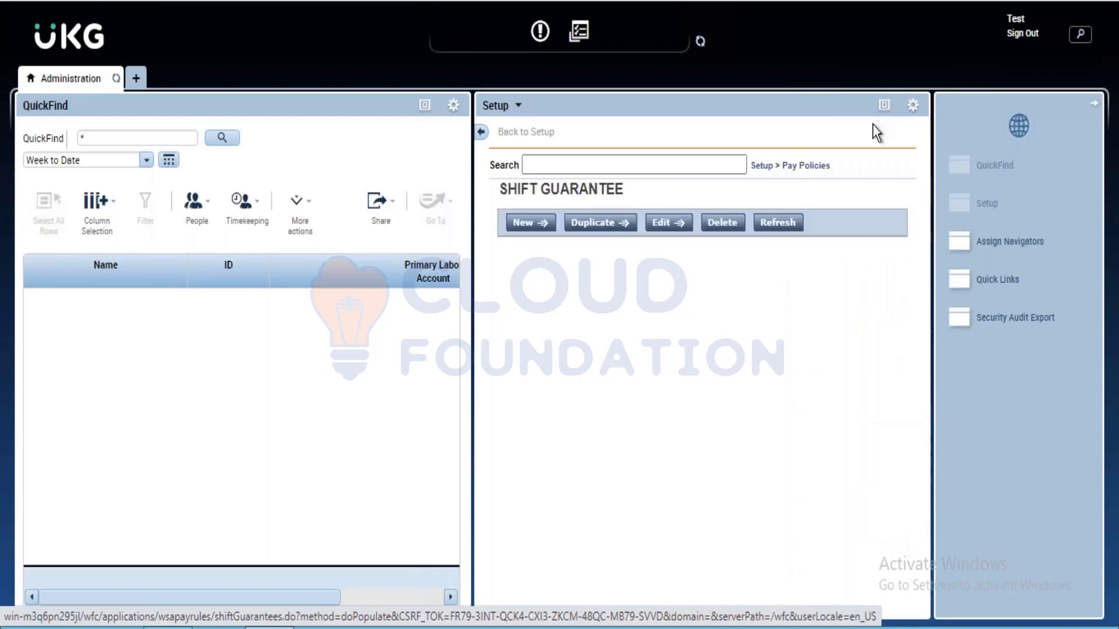
pyautogui.click(883, 105)
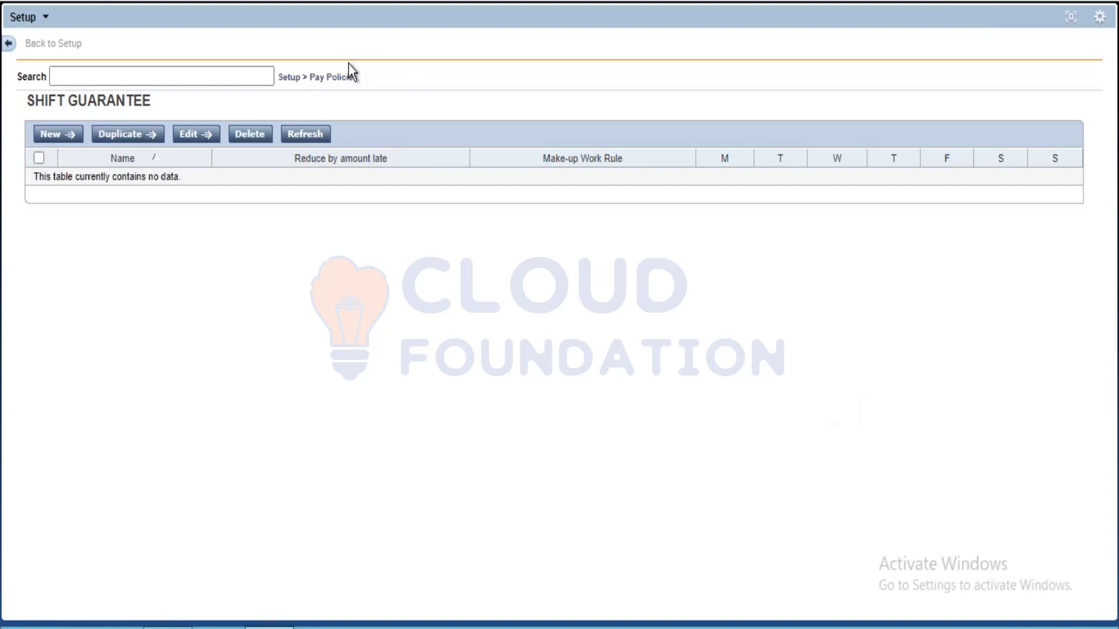
# Open the Quarter 15-7 punch round rule and set its early in-punch change point to 0:20
pyautogui.click(366, 507)
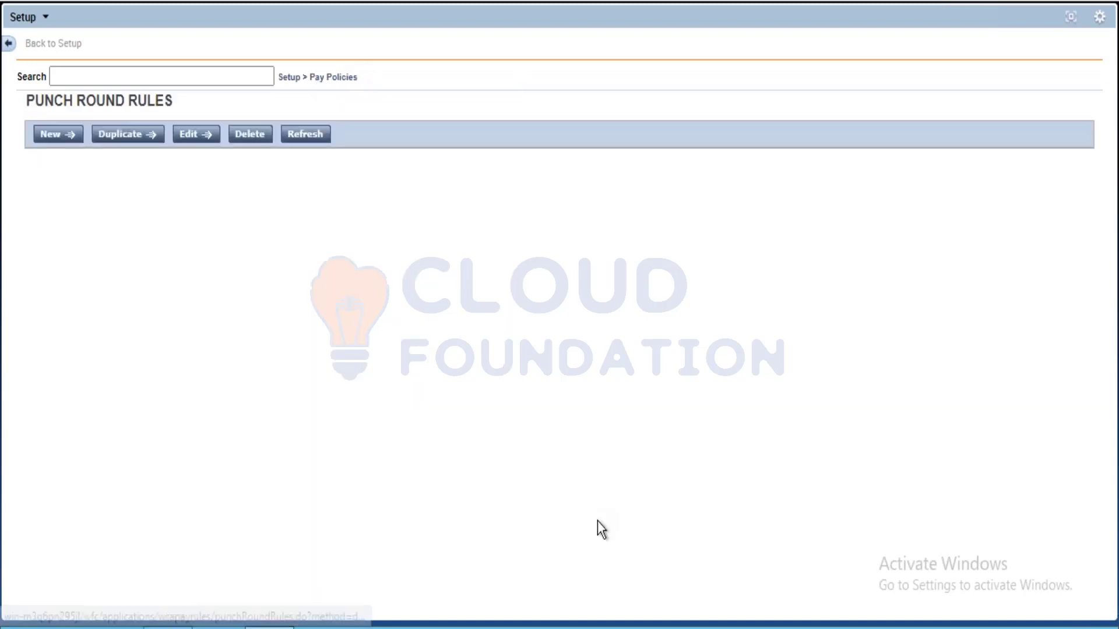
pyautogui.click(92, 181)
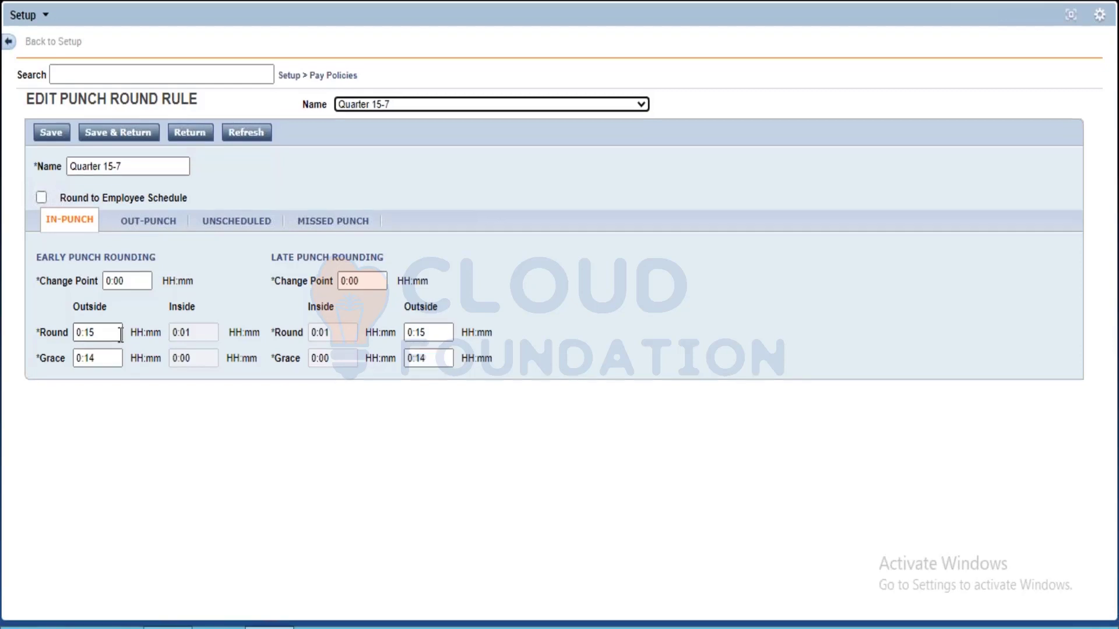
pyautogui.click(134, 282)
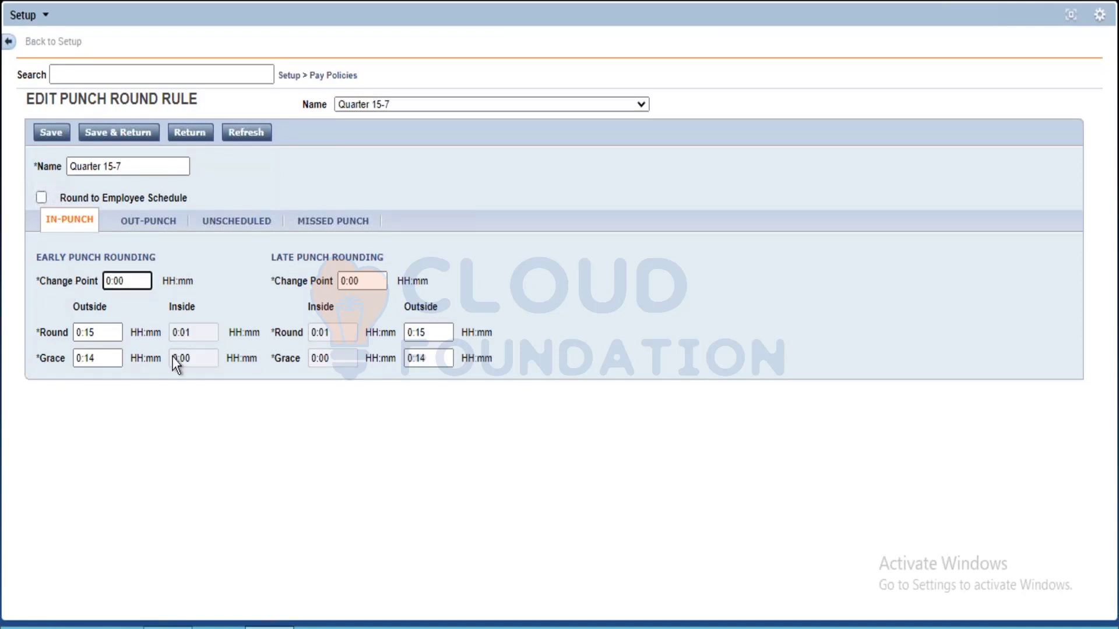
pyautogui.click(202, 333)
pyautogui.click(139, 281)
pyautogui.press('BackSpace')
pyautogui.press('BackSpace')
pyautogui.write('20')
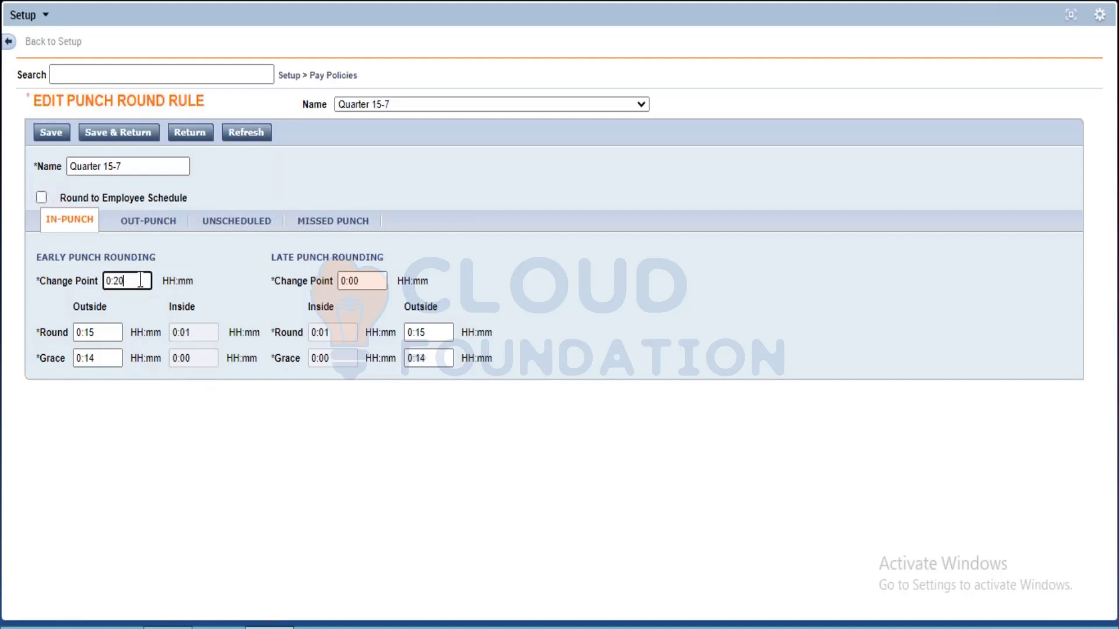
pyautogui.click(252, 258)
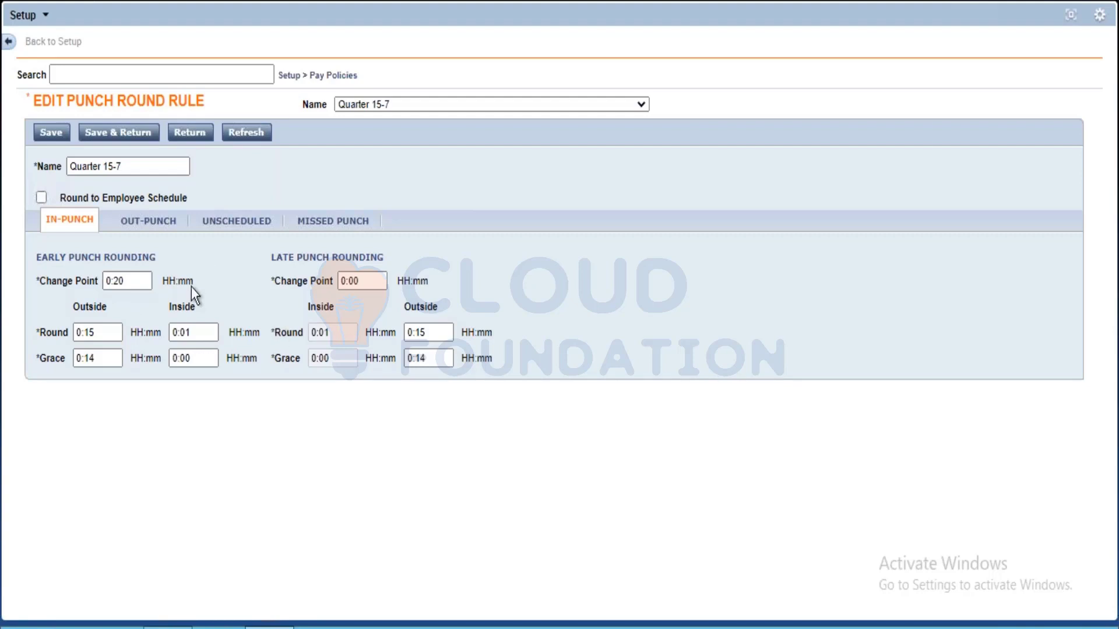
# Reset the early in-punch change point of the Quarter 15-7 rule to 0:00 and save the rule
pyautogui.click(104, 337)
pyautogui.click(94, 359)
pyautogui.click(134, 282)
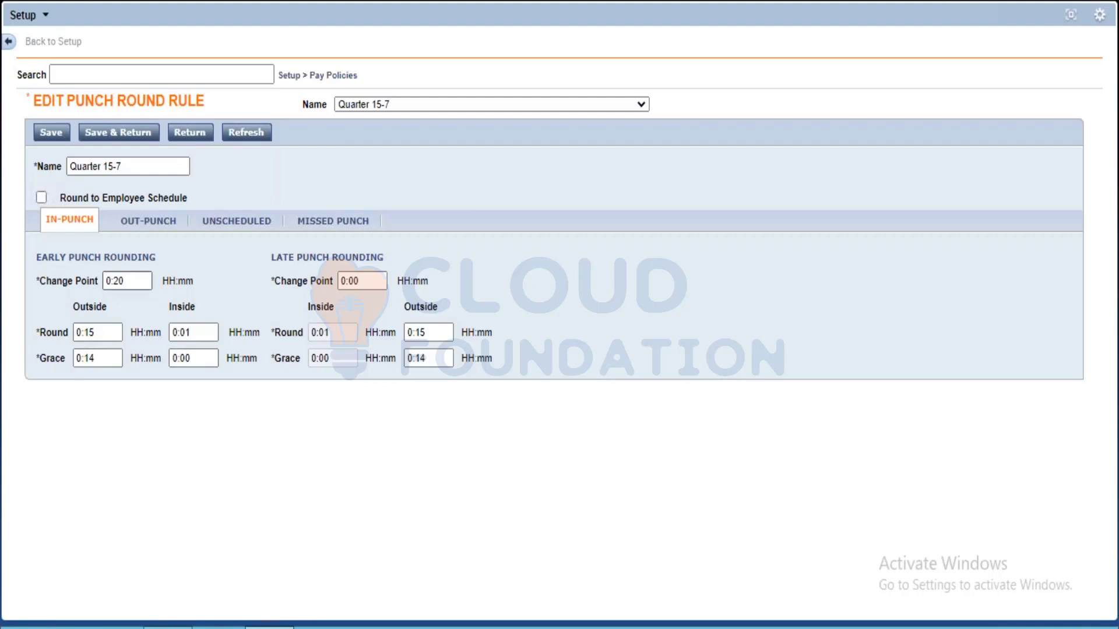
pyautogui.click(133, 282)
pyautogui.press('BackSpace')
pyautogui.press('BackSpace')
pyautogui.write('00')
pyautogui.click(227, 494)
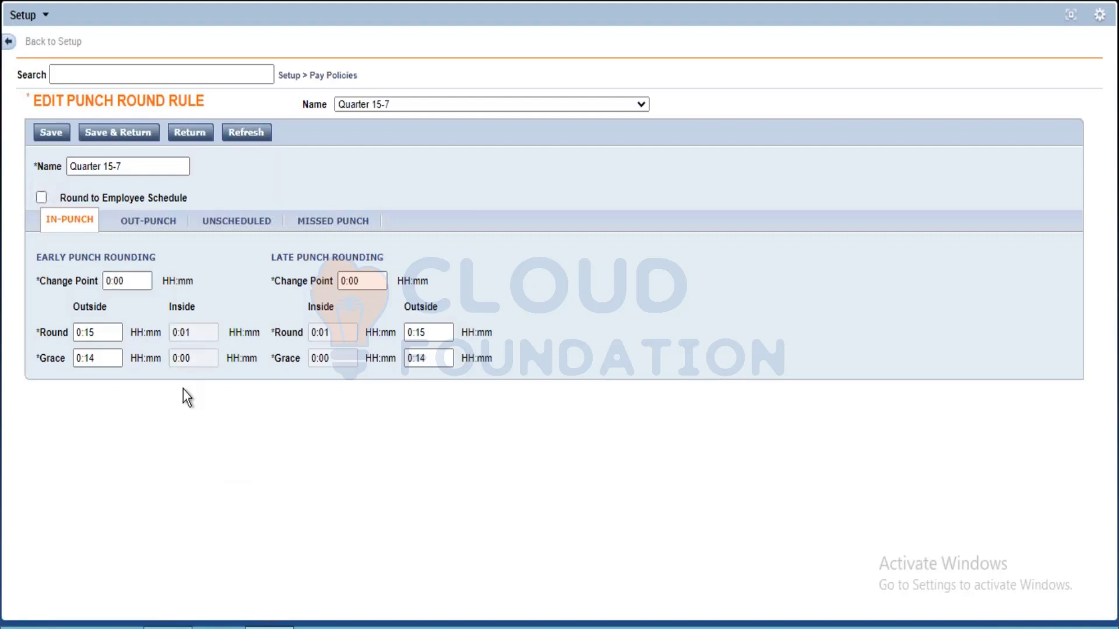
pyautogui.click(51, 132)
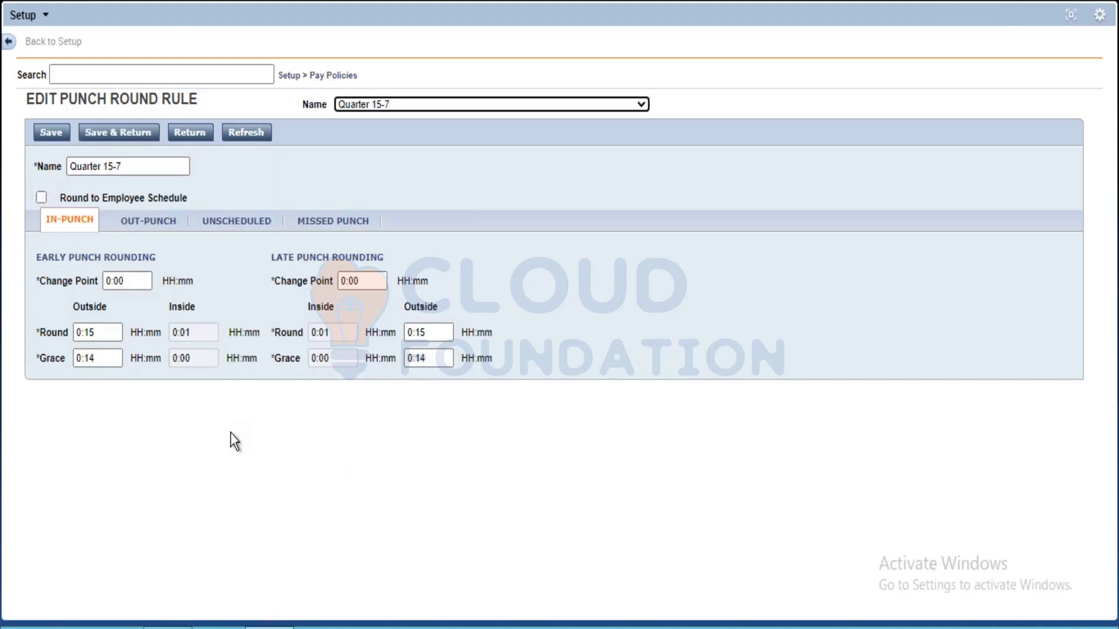
# Start a new shift guarantee under Pay Policies and set Monday, Wednesday and Friday to 2:00 each
pyautogui.click(335, 78)
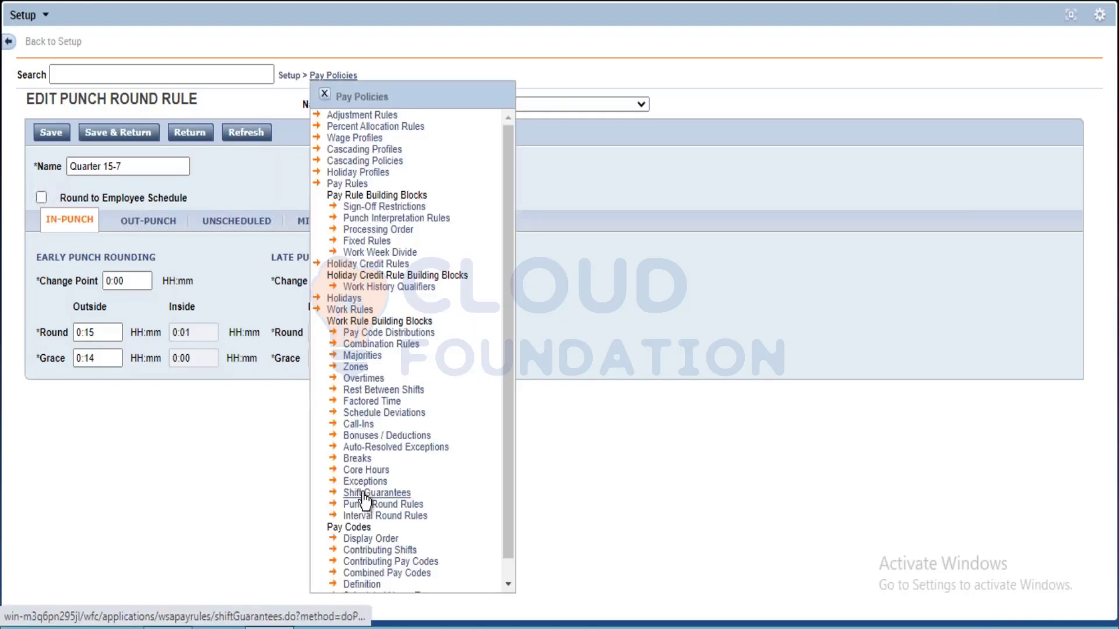
pyautogui.click(365, 495)
pyautogui.click(58, 135)
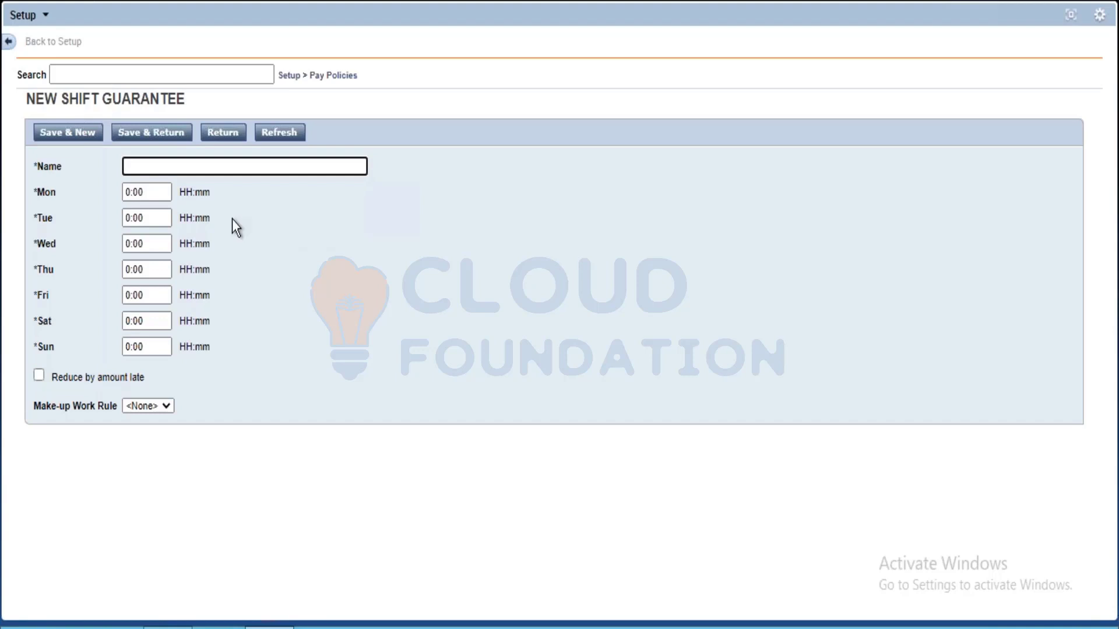
pyautogui.click(152, 196)
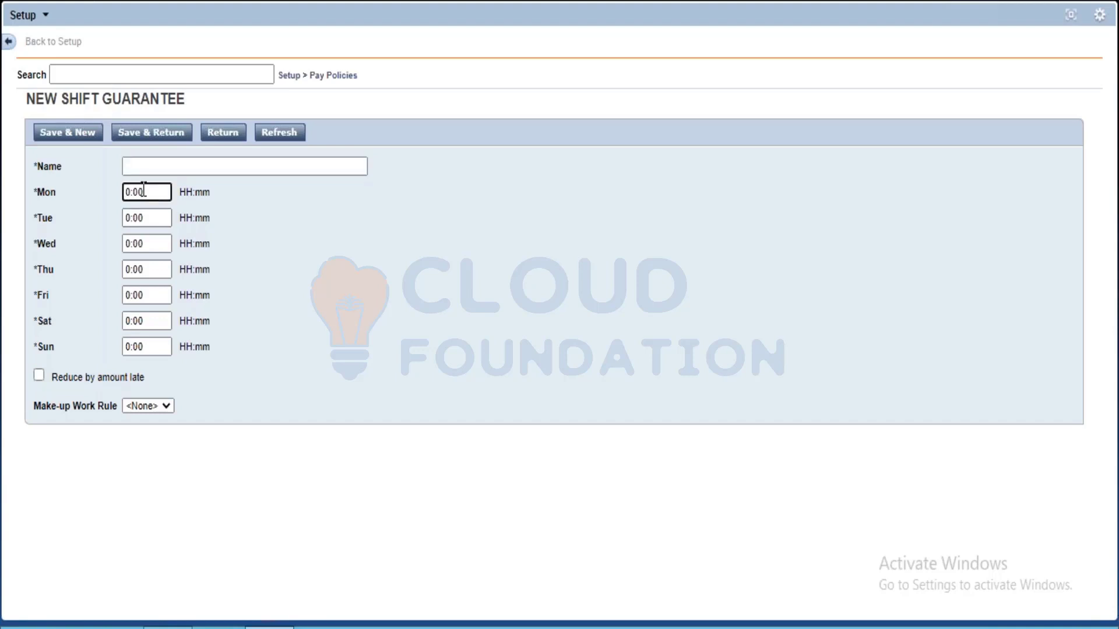
pyautogui.click(126, 195)
pyautogui.write('2')
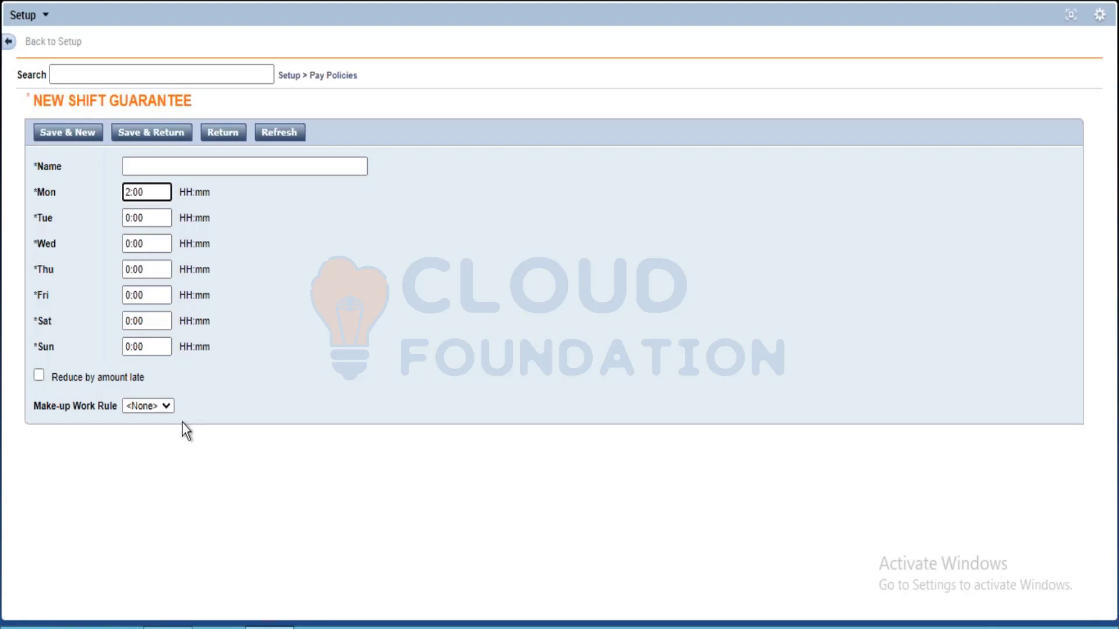
pyautogui.click(126, 244)
pyautogui.write('2')
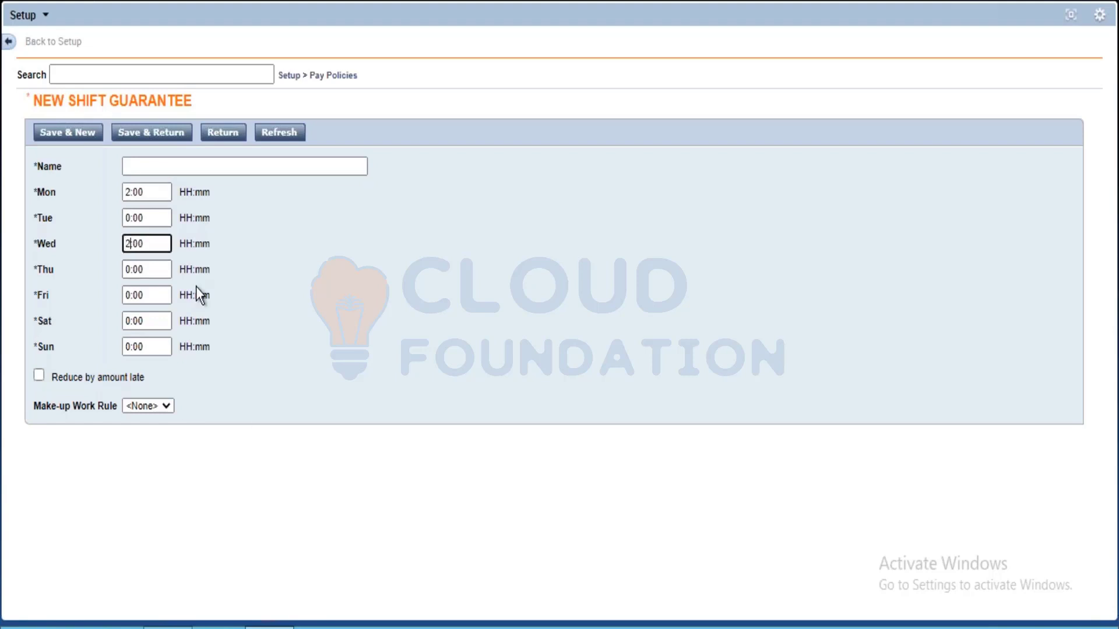
pyautogui.click(126, 296)
pyautogui.write('2')
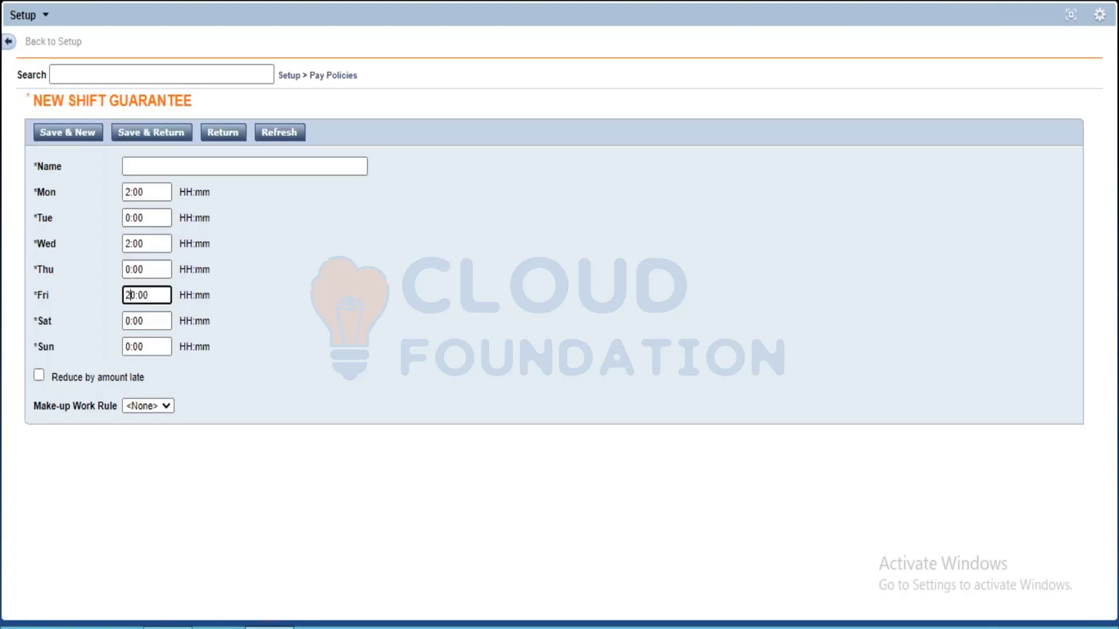
pyautogui.press('Delete')
# Name the shift guarantee Two Hours Minimum and save it back to the list
pyautogui.click(112, 190)
pyautogui.click(155, 193)
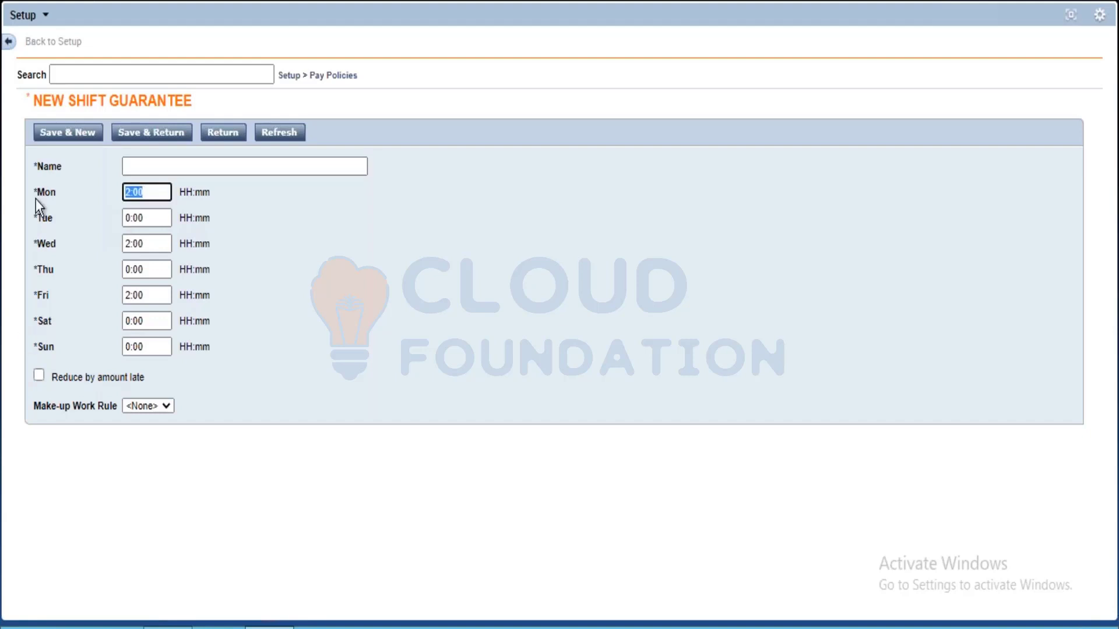
pyautogui.click(150, 245)
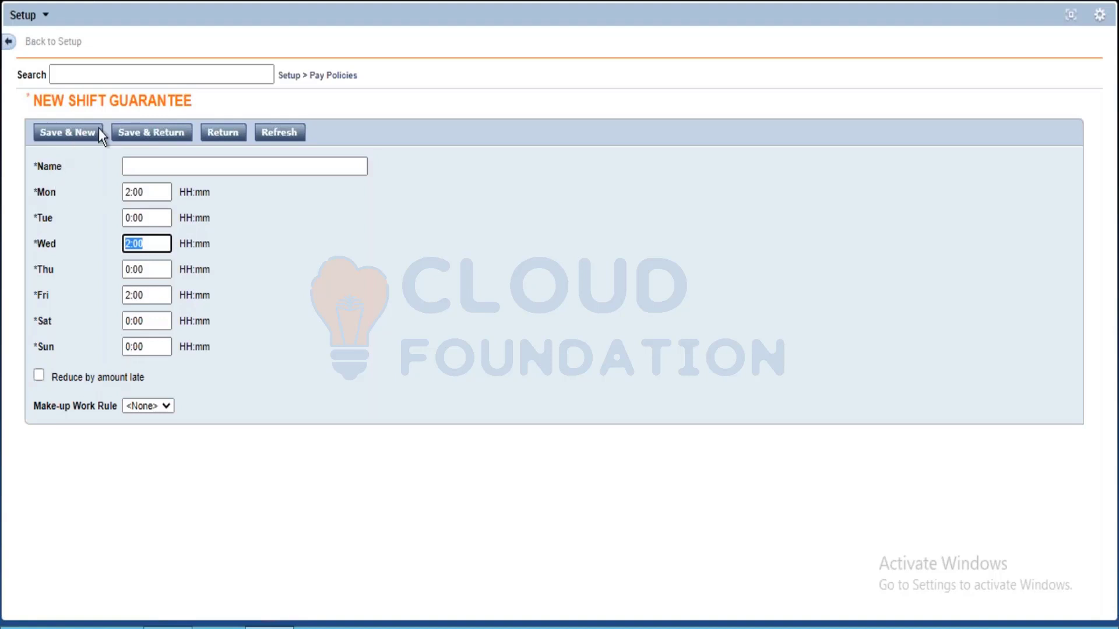
pyautogui.click(150, 132)
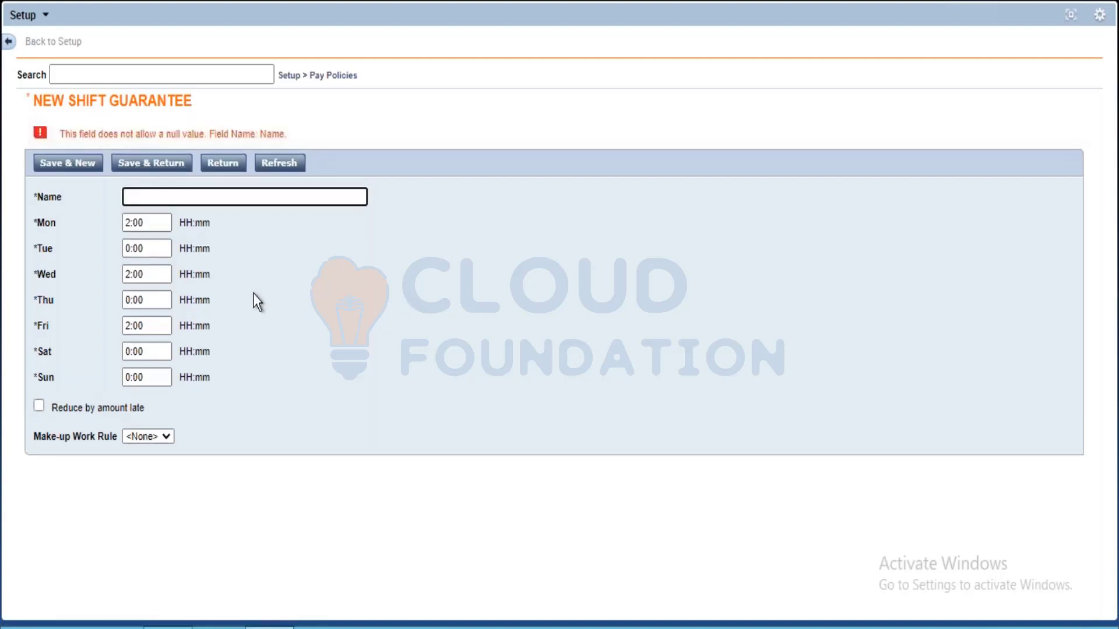
pyautogui.write('@')
pyautogui.press('BackSpace')
pyautogui.write('Two Hours Minimum')
pyautogui.click(82, 168)
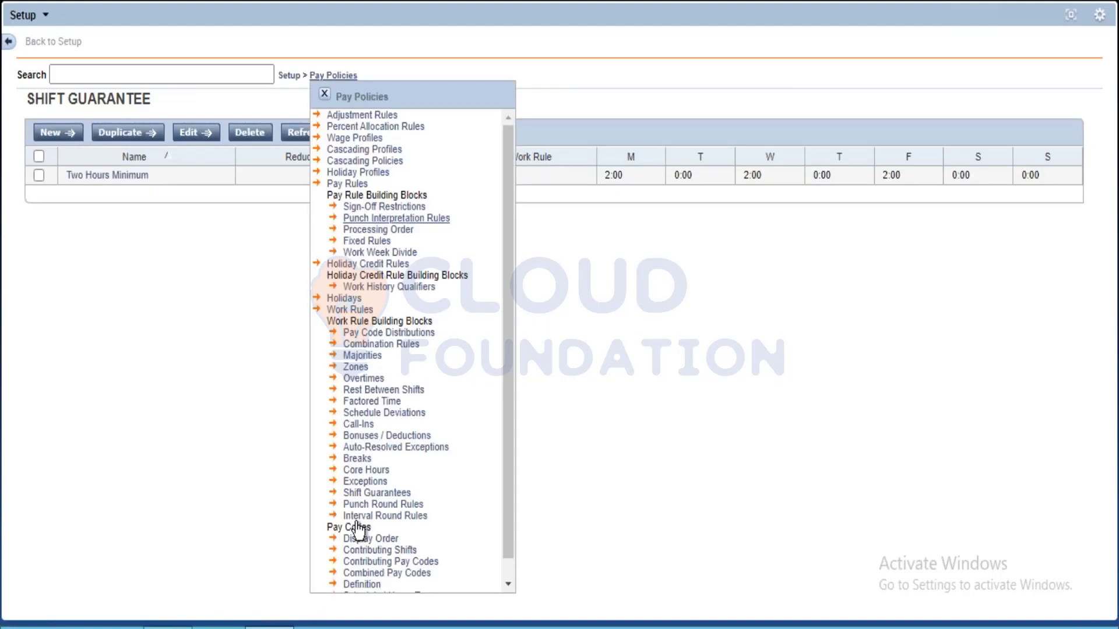
# Go to the Exceptions building block under Pay Policies and start a new exception rule
pyautogui.click(367, 481)
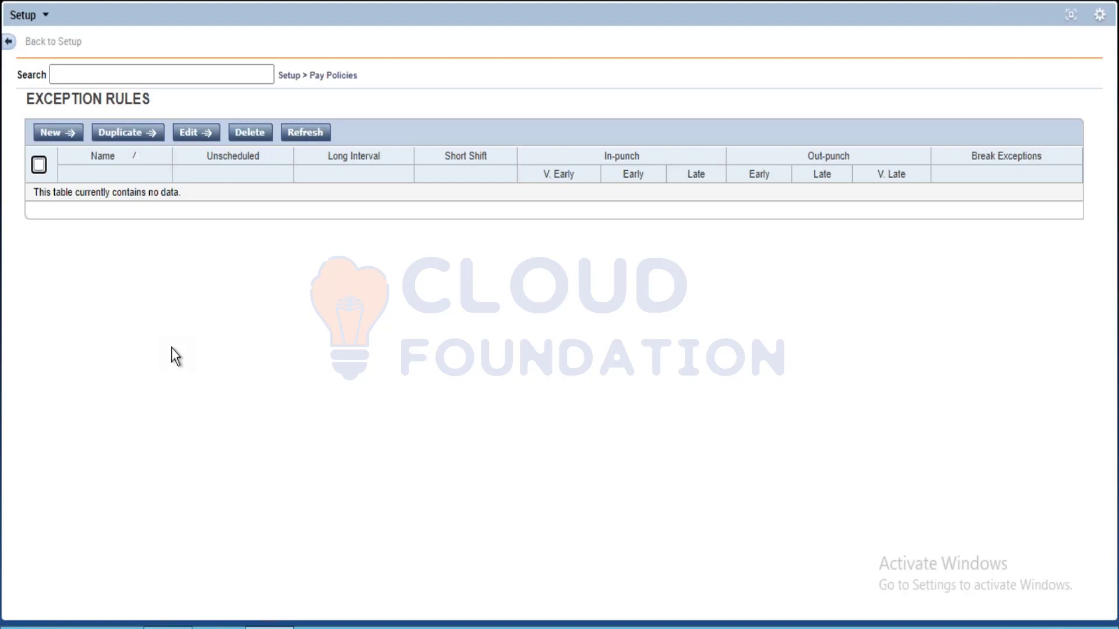
pyautogui.click(334, 75)
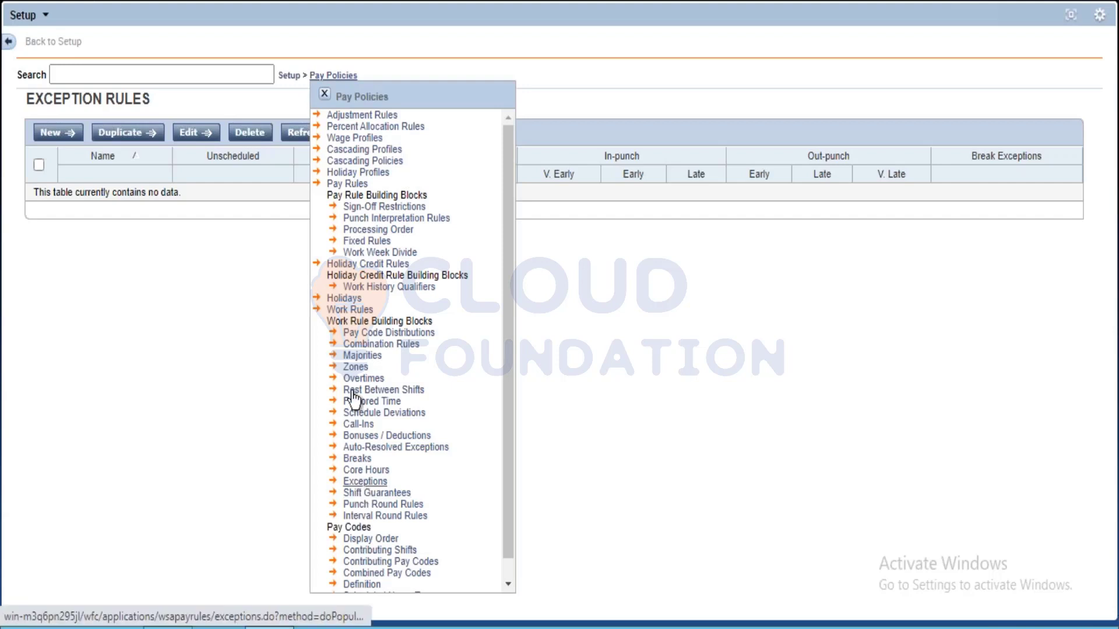
pyautogui.click(50, 133)
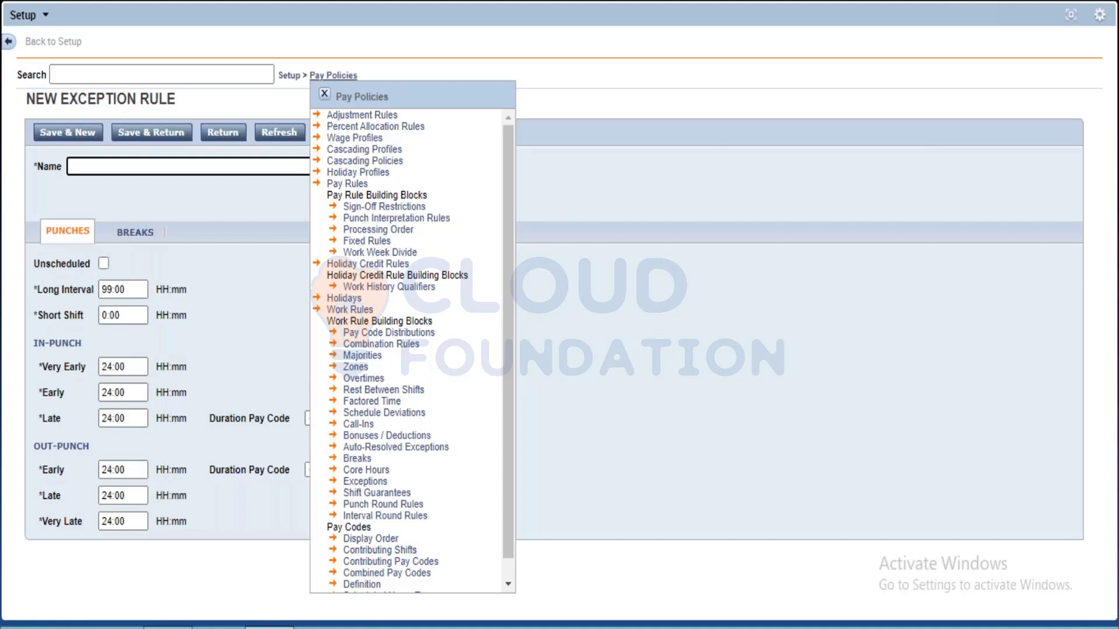
pyautogui.click(606, 462)
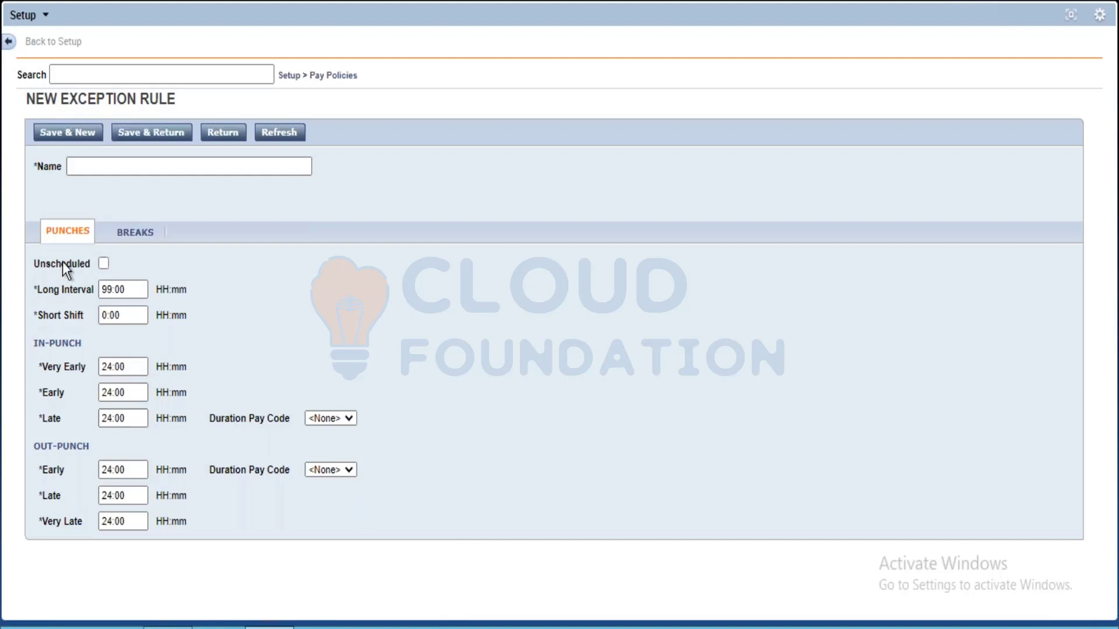
# Review the Breaks settings of the new exception rule and return to its Punches settings
pyautogui.click(119, 230)
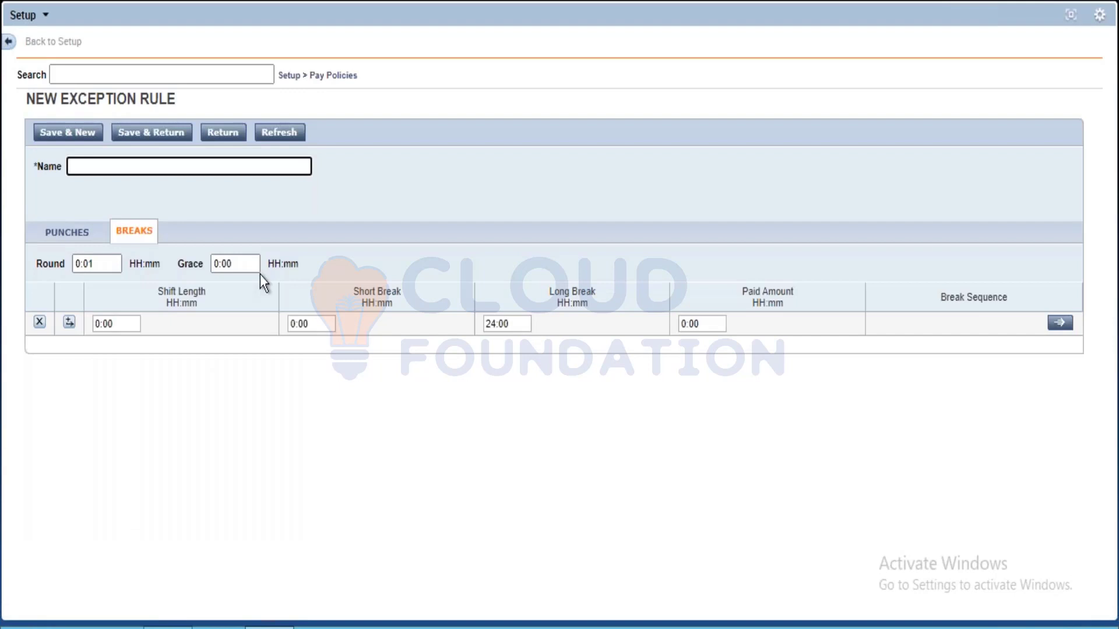
pyautogui.click(331, 91)
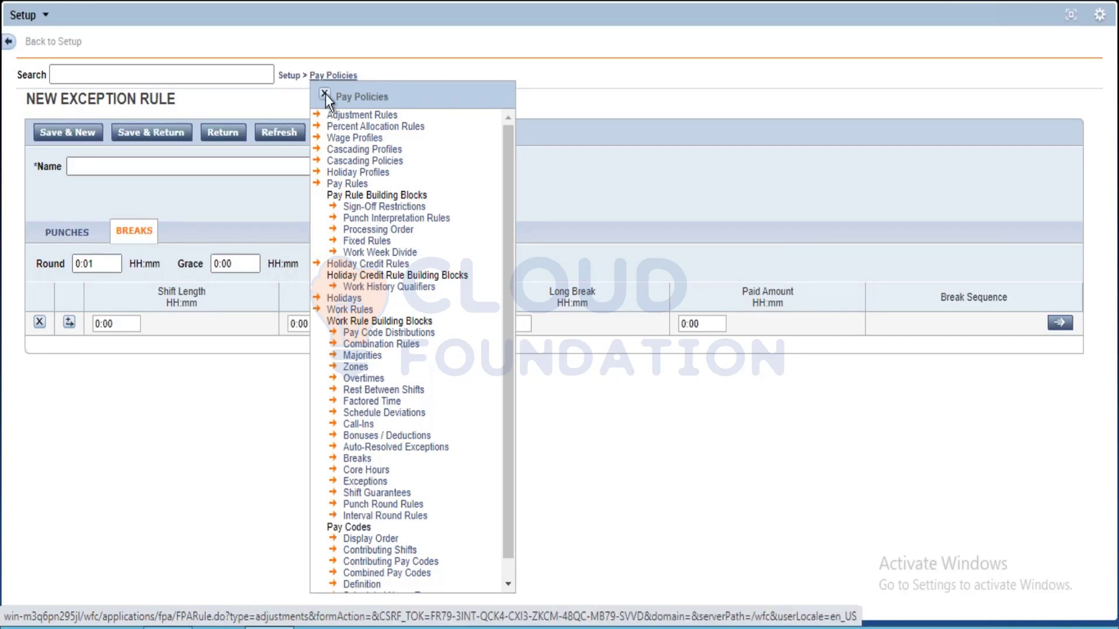
pyautogui.click(202, 423)
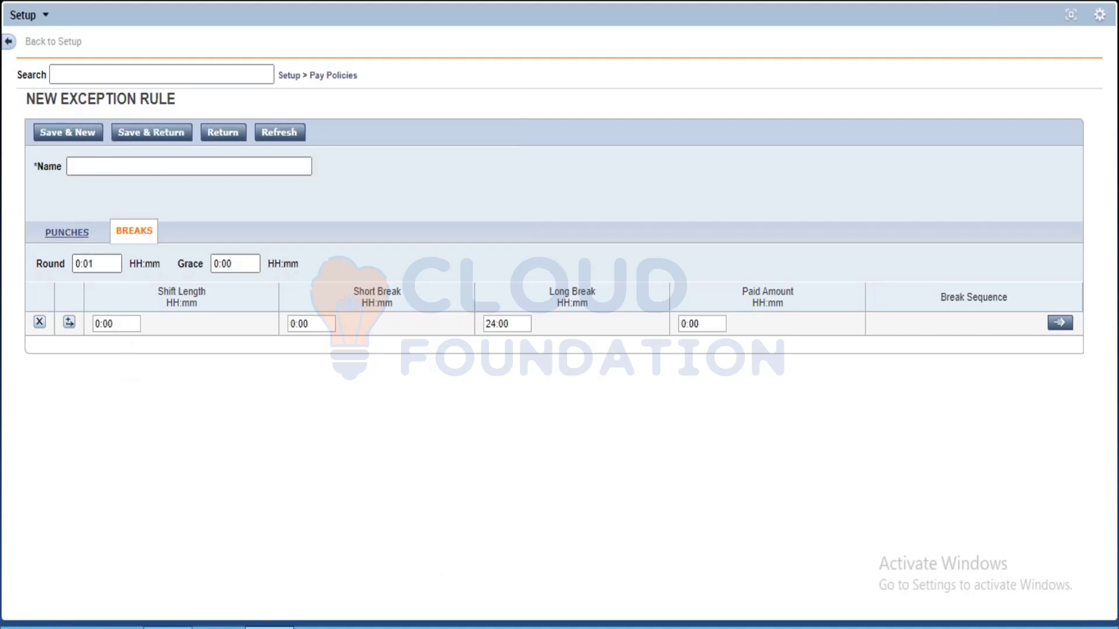
pyautogui.click(67, 232)
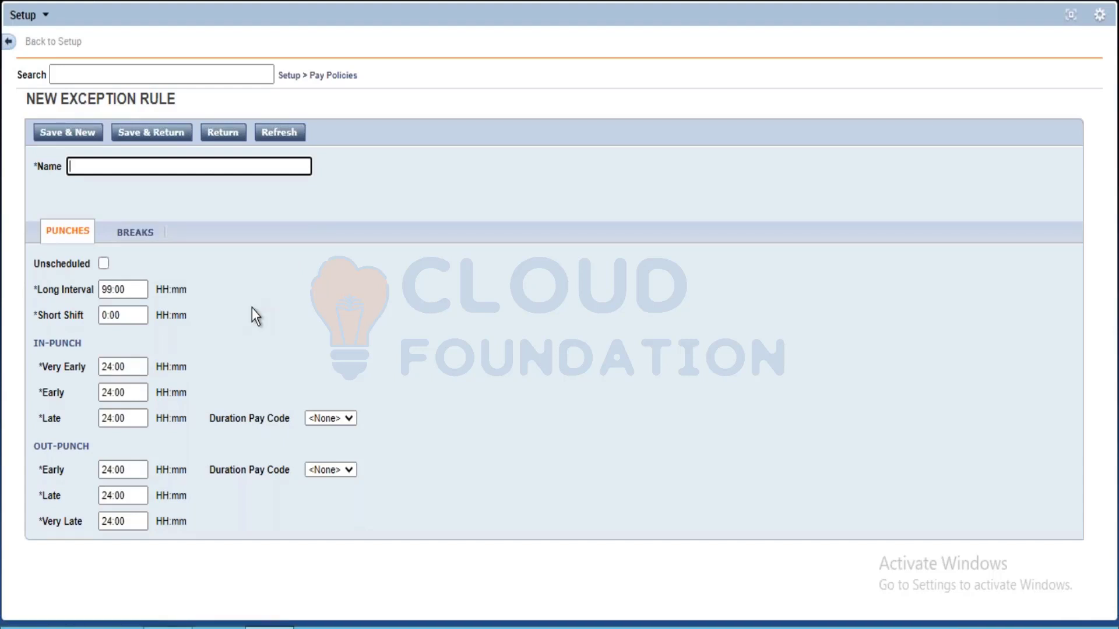
# Enable the Unscheduled exception and set the early in-punch exception value to 24:30
pyautogui.click(227, 292)
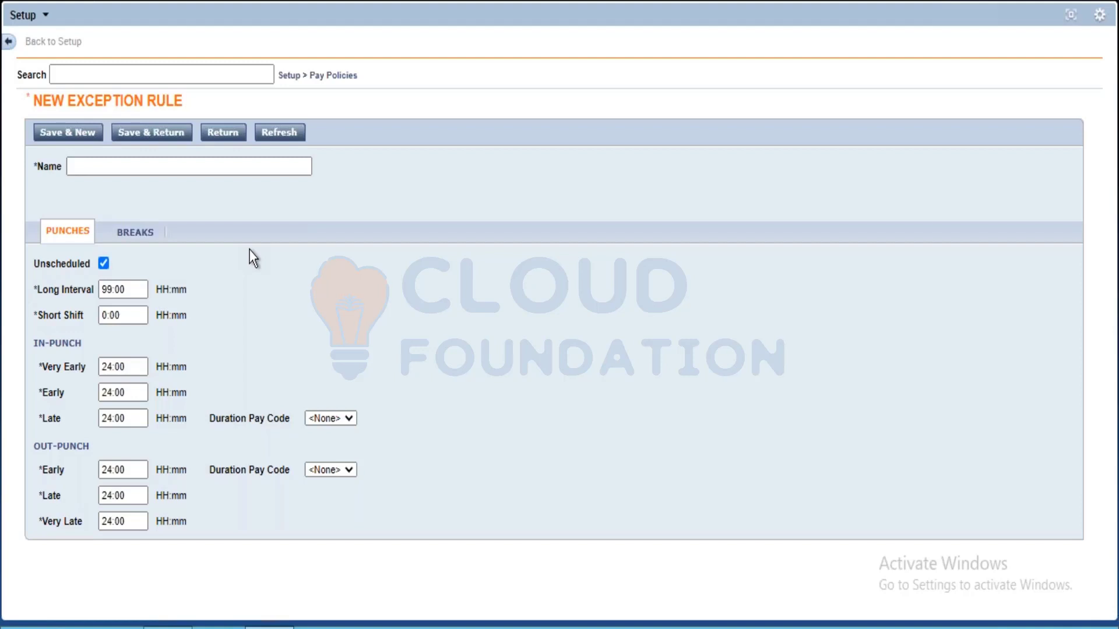
pyautogui.click(106, 392)
pyautogui.press('Delete')
pyautogui.press('Delete')
pyautogui.write('30')
pyautogui.press('BackSpace')
pyautogui.write('24')
pyautogui.press('BackSpace')
pyautogui.press('BackSpace')
pyautogui.press('BackSpace')
pyautogui.write('24')
pyautogui.press('Right')
pyautogui.press('Right')
pyautogui.press('Right')
pyautogui.press('BackSpace')
pyautogui.press('BackSpace')
pyautogui.write('30')
# Name the exception rule Unscheduled and Early and save it back to the Exception Rules list
pyautogui.click(175, 166)
pyautogui.write('Unshceuled')
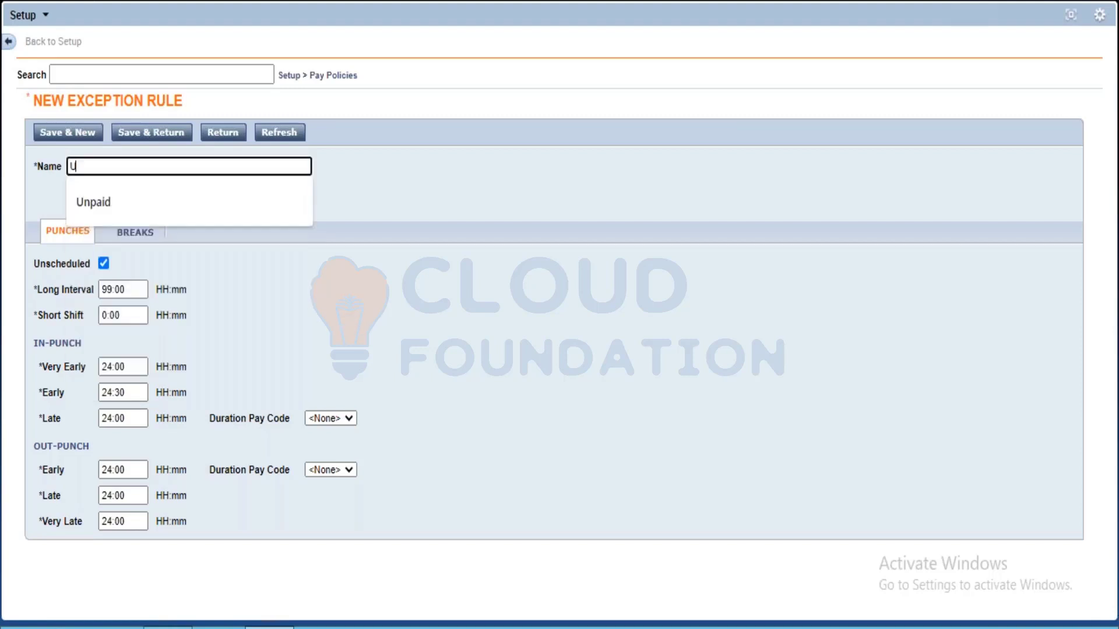
pyautogui.press('BackSpace')
pyautogui.press('BackSpace')
pyautogui.press('BackSpace')
pyautogui.press('BackSpace')
pyautogui.press('BackSpace')
pyautogui.press('BackSpace')
pyautogui.press('BackSpace')
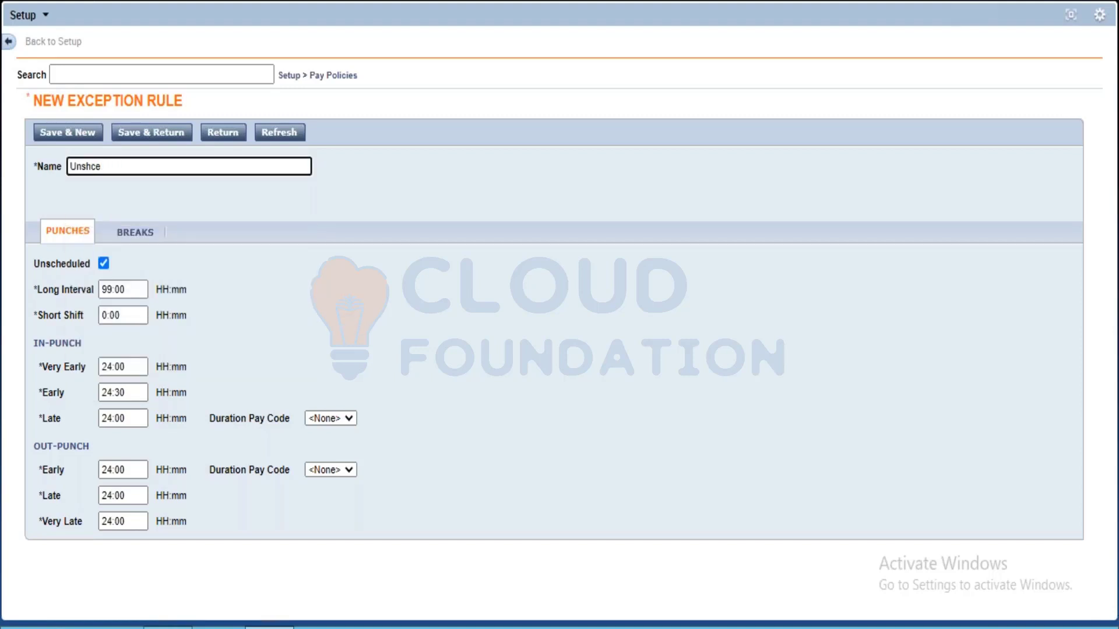
pyautogui.write('cheduled and E')
pyautogui.write('ry')
pyautogui.press('BackSpace')
pyautogui.press('BackSpace')
pyautogui.press('BackSpace')
pyautogui.write('rly')
pyautogui.doubleClick(116, 390)
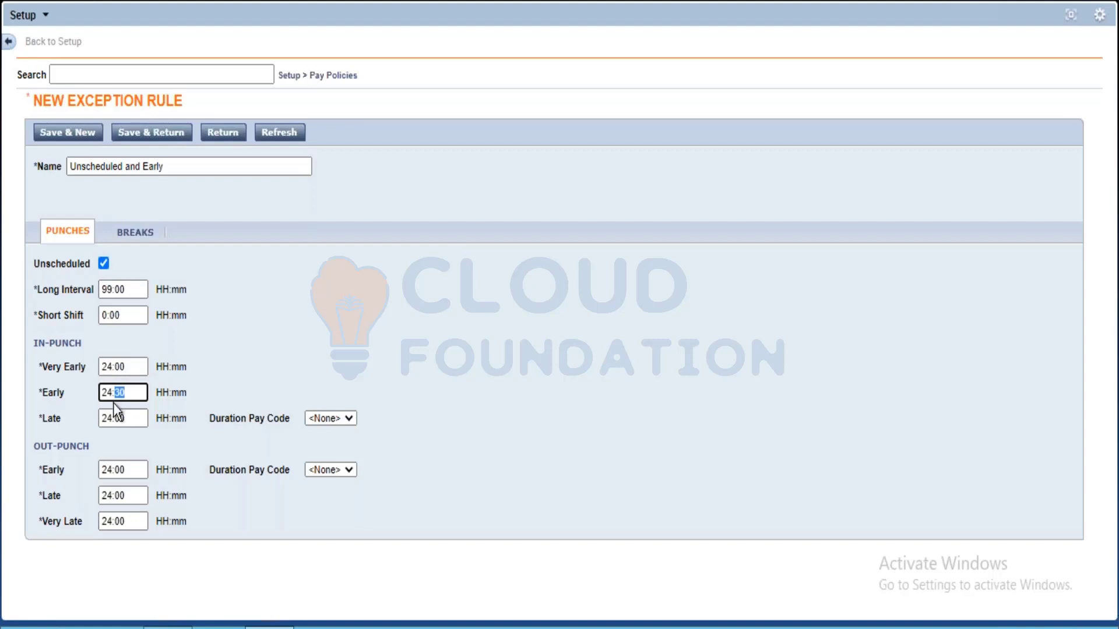
pyautogui.click(132, 394)
pyautogui.click(144, 133)
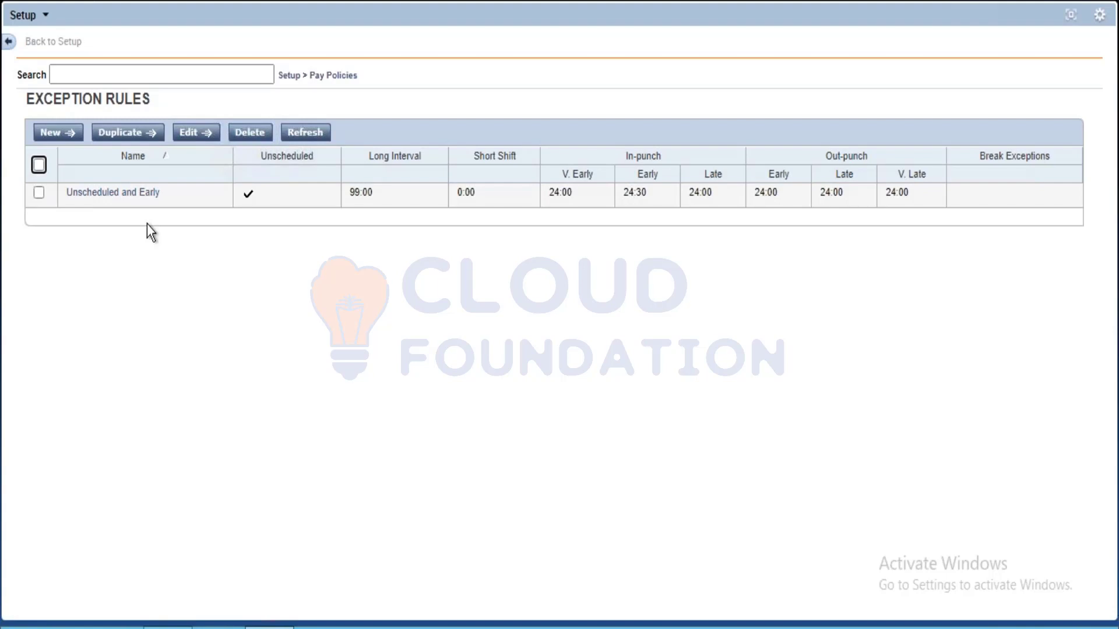
# Go to the Core Hours building block under Pay Policies and review the fields of a new core hour rule
pyautogui.click(333, 75)
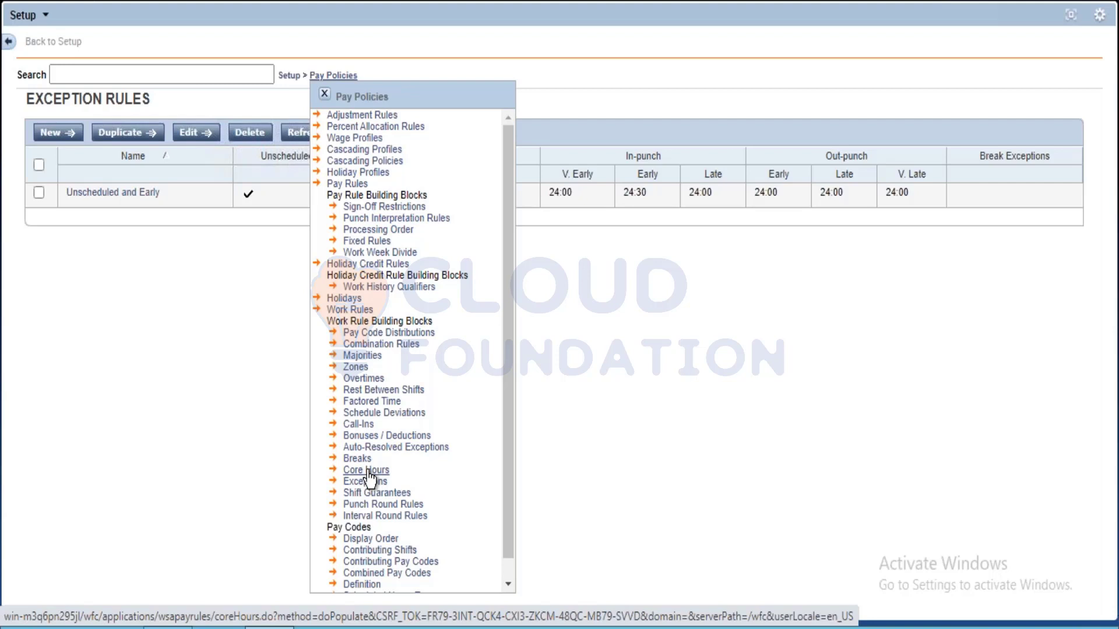
pyautogui.click(366, 470)
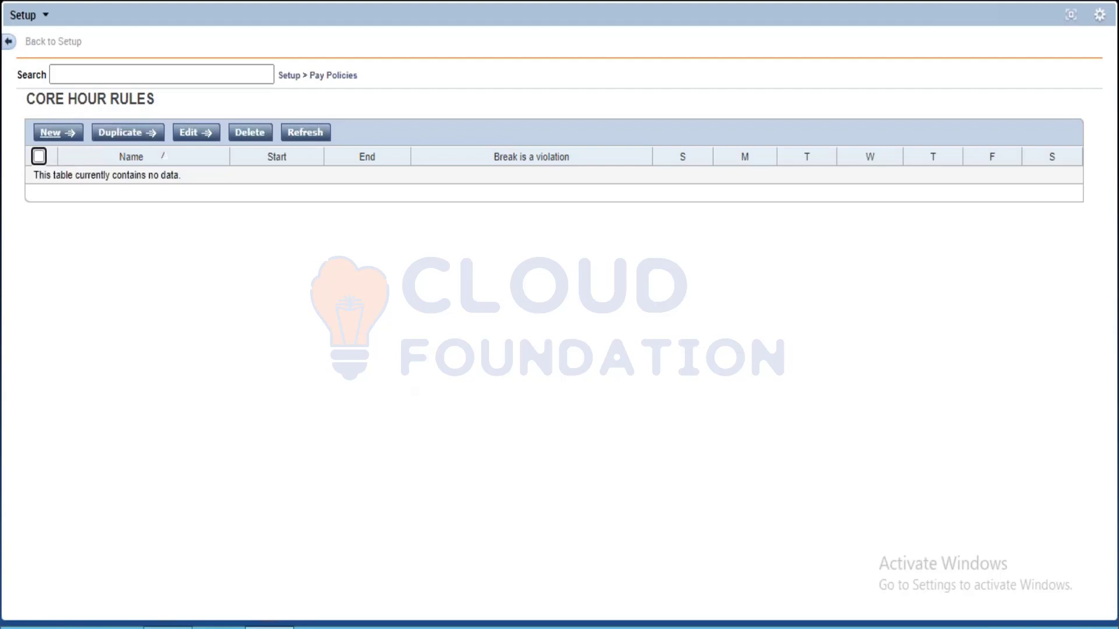
pyautogui.click(51, 132)
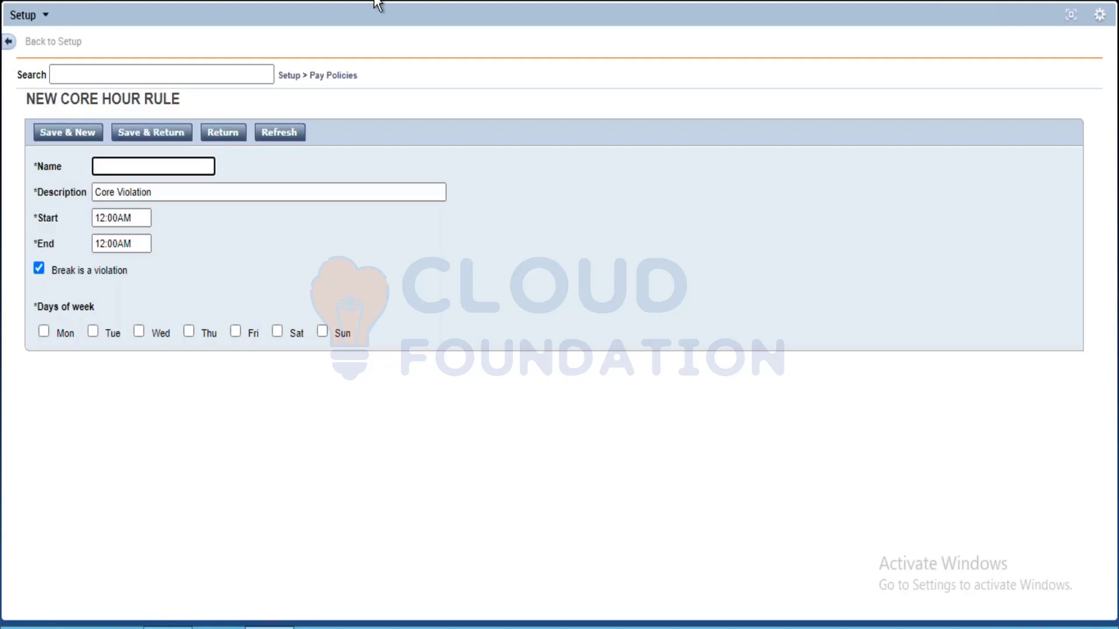
pyautogui.click(333, 75)
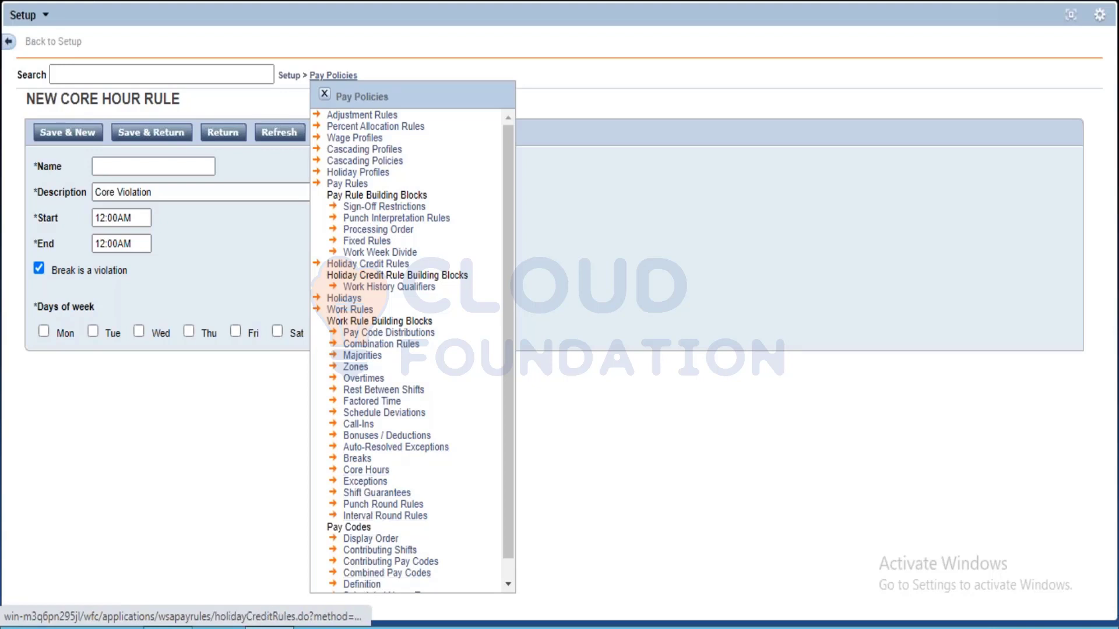
pyautogui.click(717, 60)
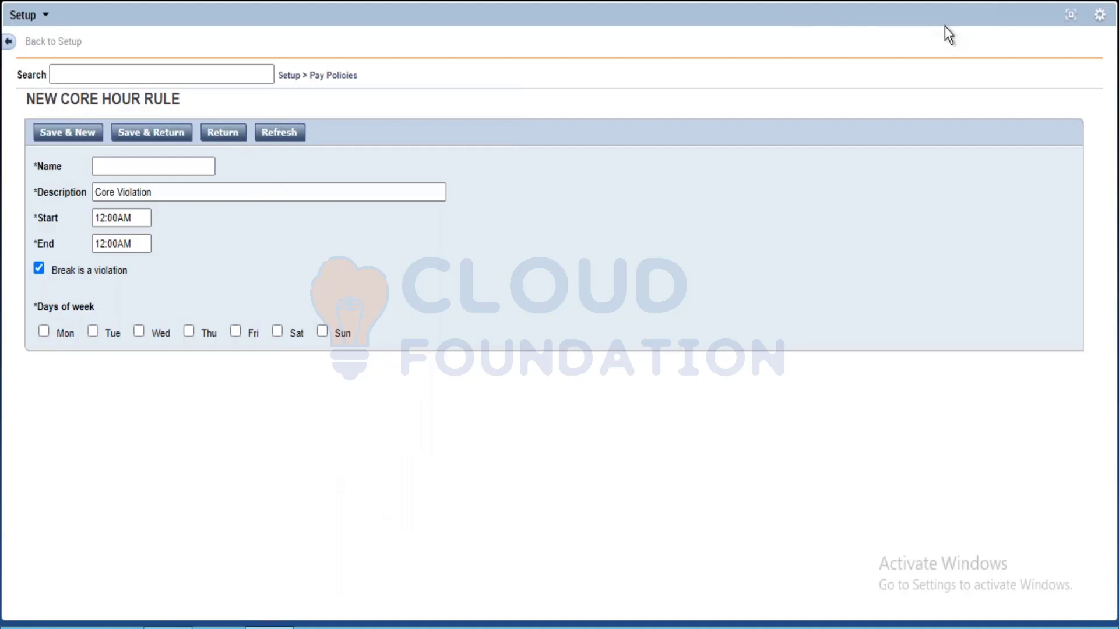
# Restore the Setup view to its normal size and examine the settings of the Two Hours Minimum shift guarantee
pyautogui.click(1070, 15)
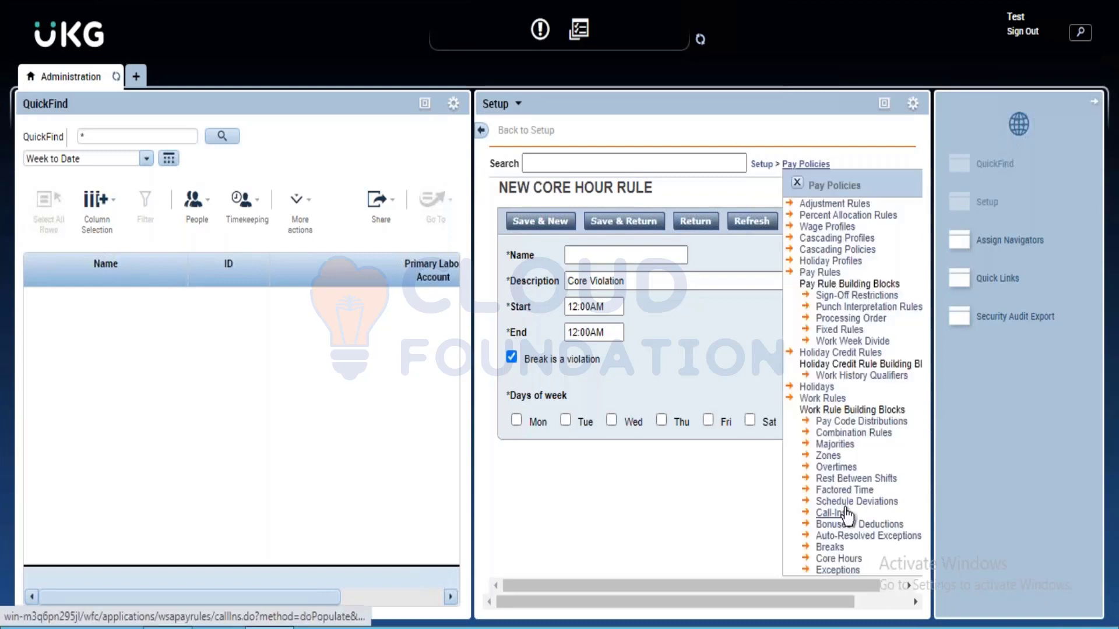
pyautogui.click(850, 455)
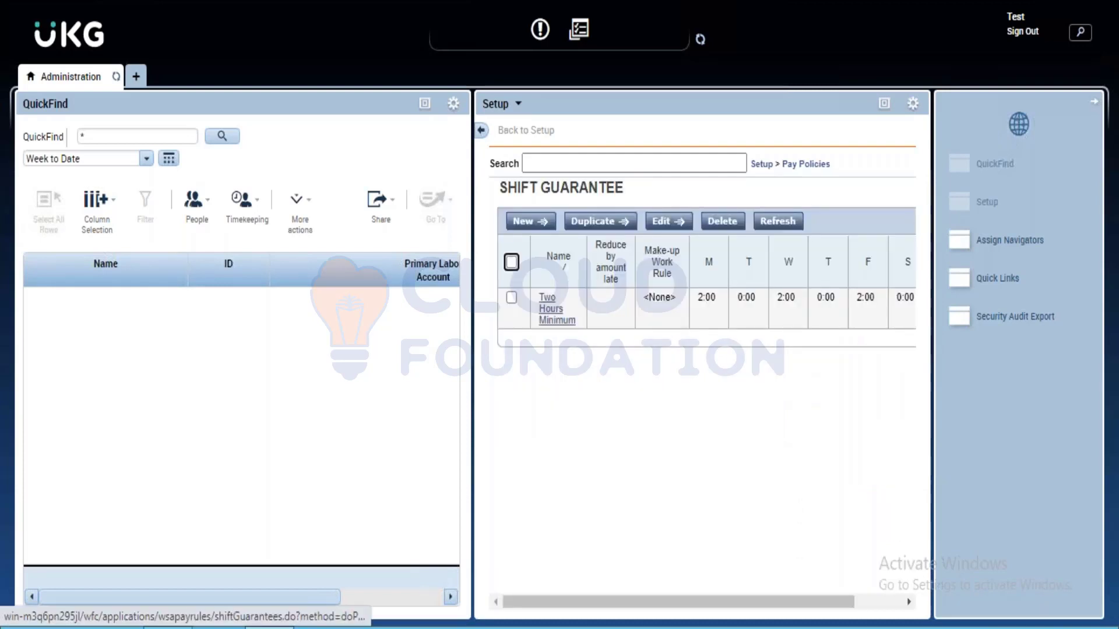
pyautogui.click(550, 309)
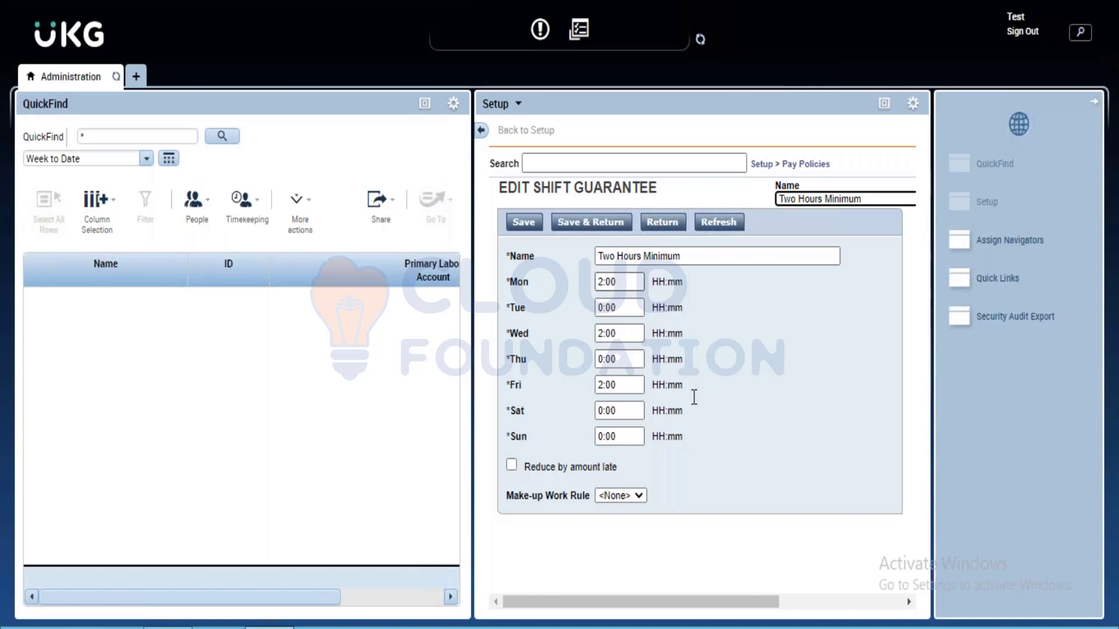
pyautogui.click(694, 397)
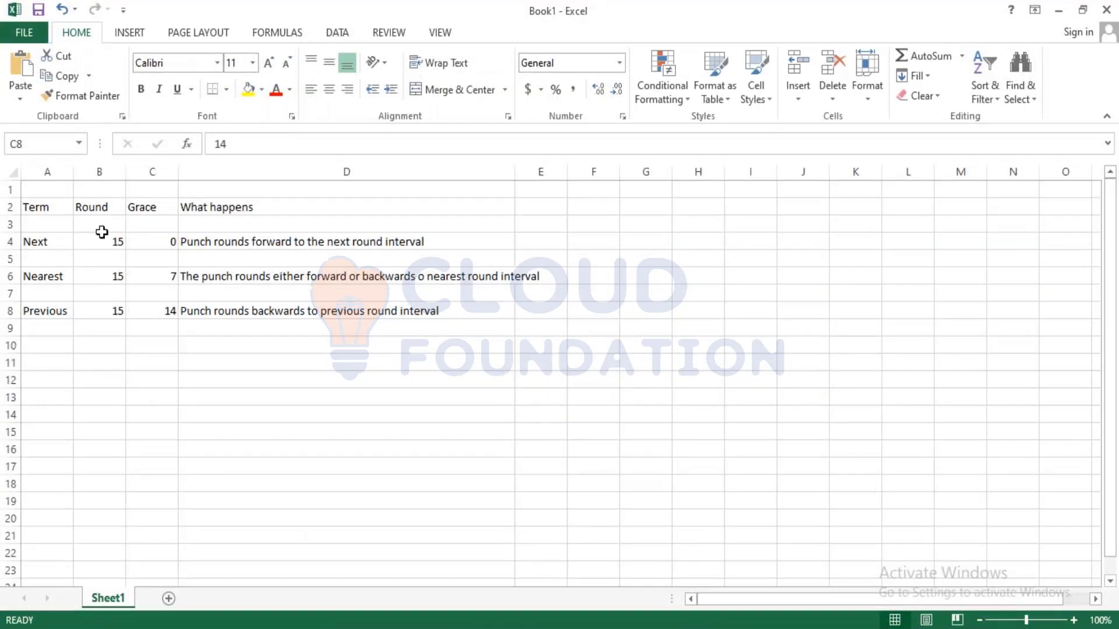
# In the Excel workbook, widen column D, make row 1 taller and add the merged, centred title Quarter Rounding across A1:D1
pyautogui.moveTo(515, 171); pyautogui.dragTo(567, 171)
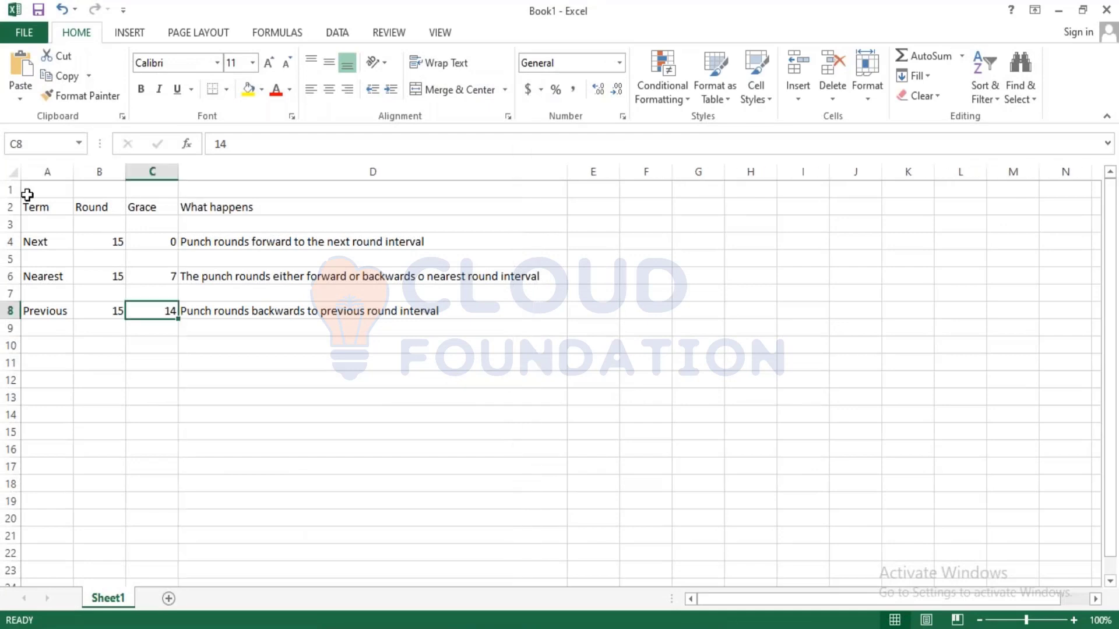
pyautogui.moveTo(12, 201); pyautogui.dragTo(12, 209)
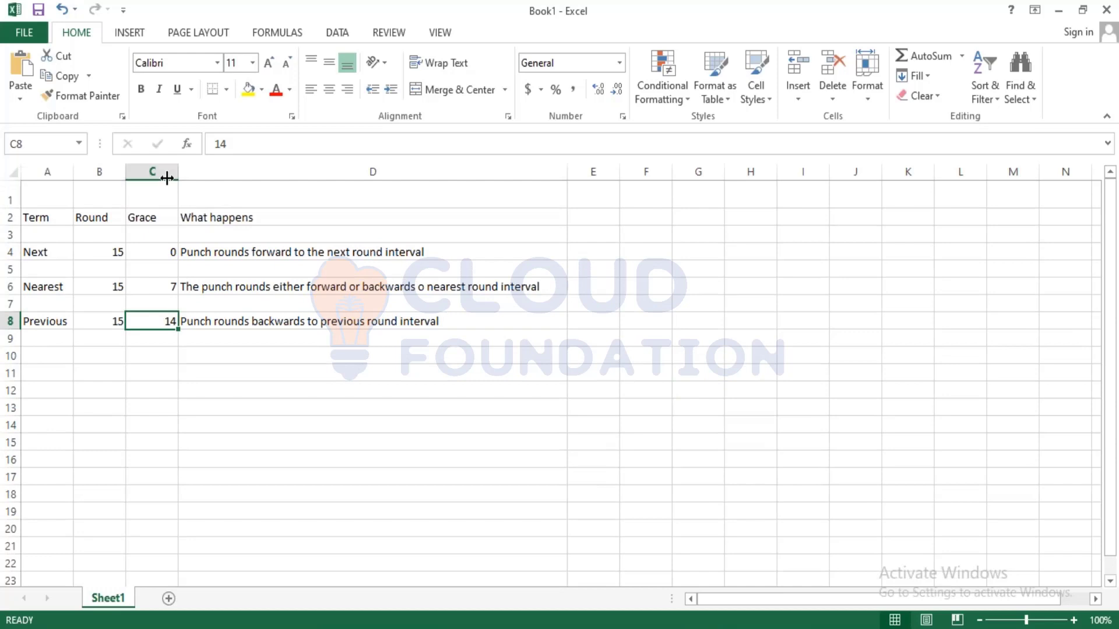
pyautogui.moveTo(167, 178); pyautogui.dragTo(200, 192)
pyautogui.click(452, 89)
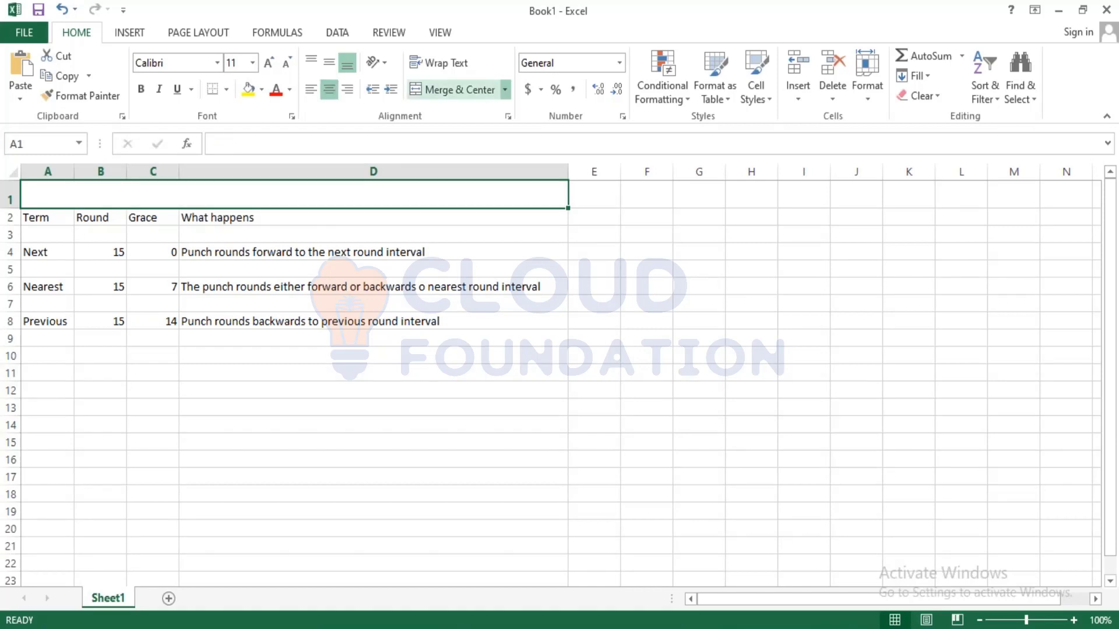
pyautogui.write('Quar')
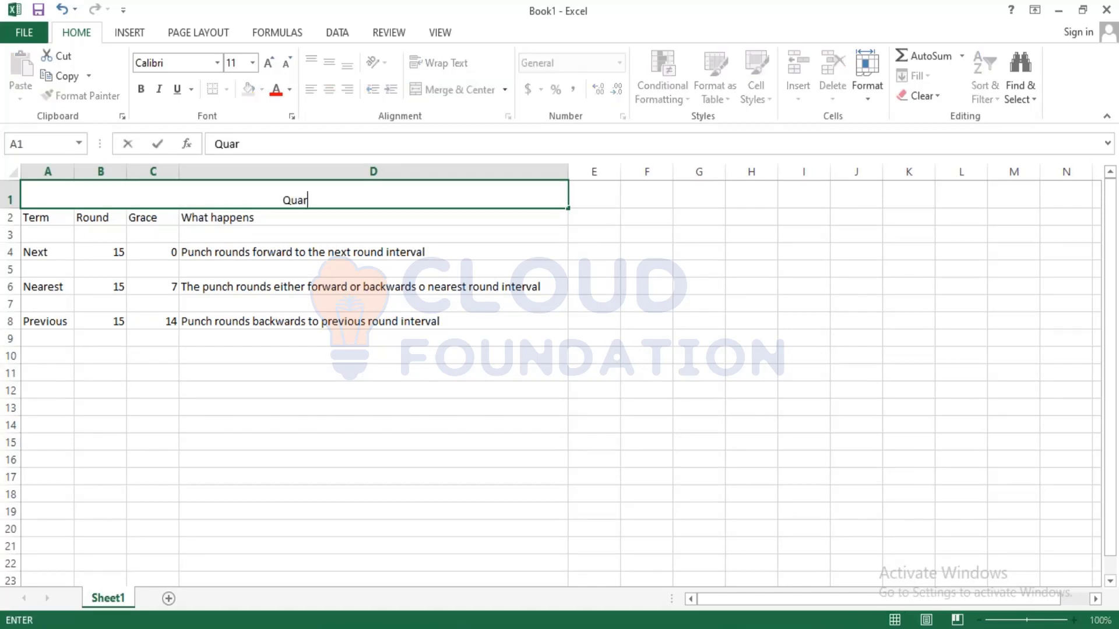
pyautogui.write('ter Rounding')
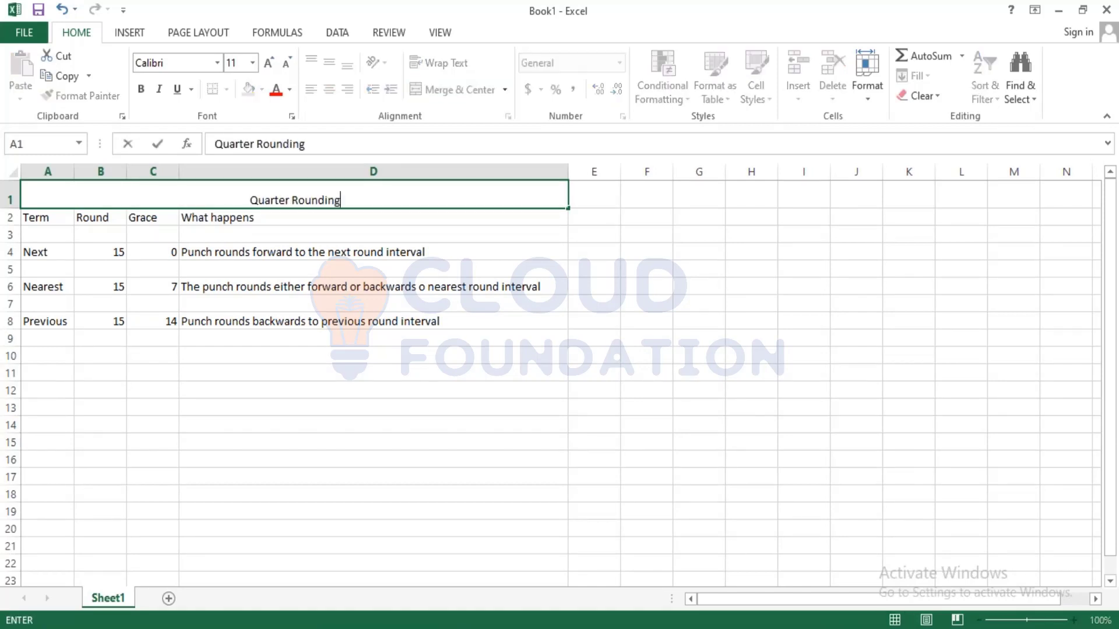
pyautogui.click(350, 391)
# Merge and centre A10:D10 and enter the title One Tenth Rounding
pyautogui.moveTo(46, 356); pyautogui.dragTo(408, 356)
pyautogui.click(448, 88)
pyautogui.write('One tenth')
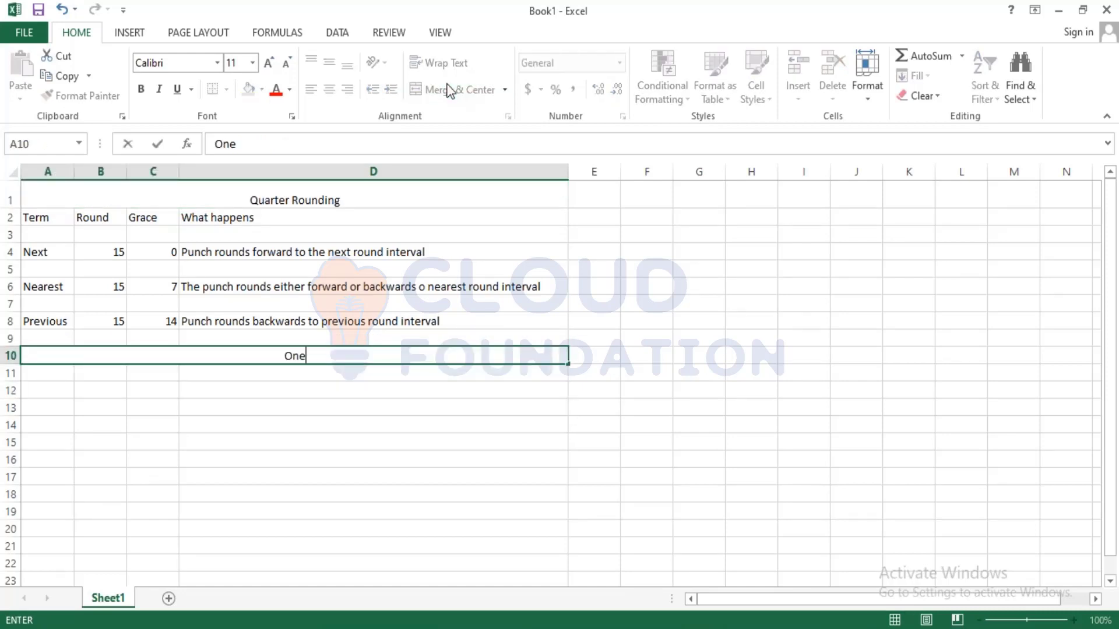
pyautogui.press('BackSpace')
pyautogui.press('BackSpace')
pyautogui.press('BackSpace')
pyautogui.press('BackSpace')
pyautogui.press('BackSpace')
pyautogui.write('Tenth W')
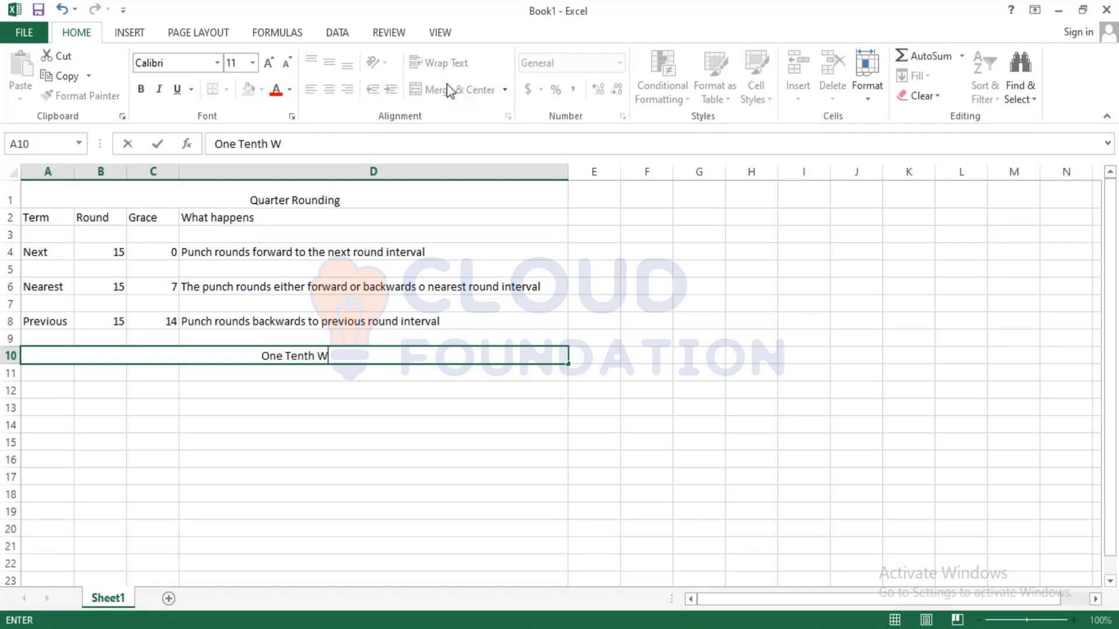
pyautogui.press('BackSpace')
pyautogui.write('Rounding')
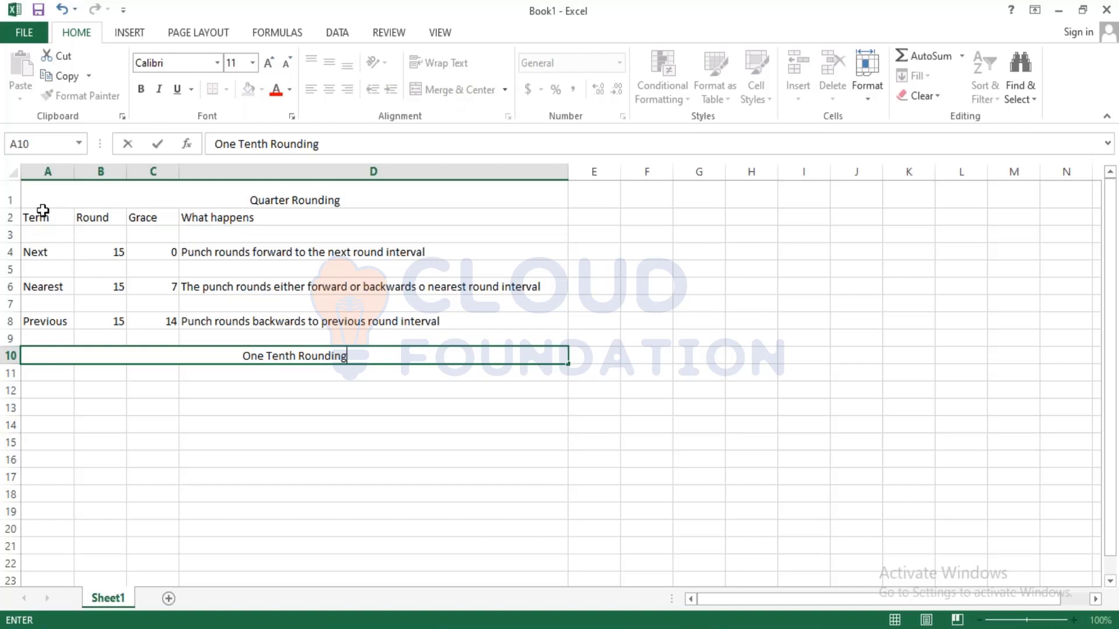
pyautogui.click(101, 459)
# Copy the quarter rounding table in A2:D8 to A12, below the One Tenth Rounding title
pyautogui.moveTo(35, 217); pyautogui.dragTo(250, 324)
pyautogui.hotkey('ctrl', 'c')
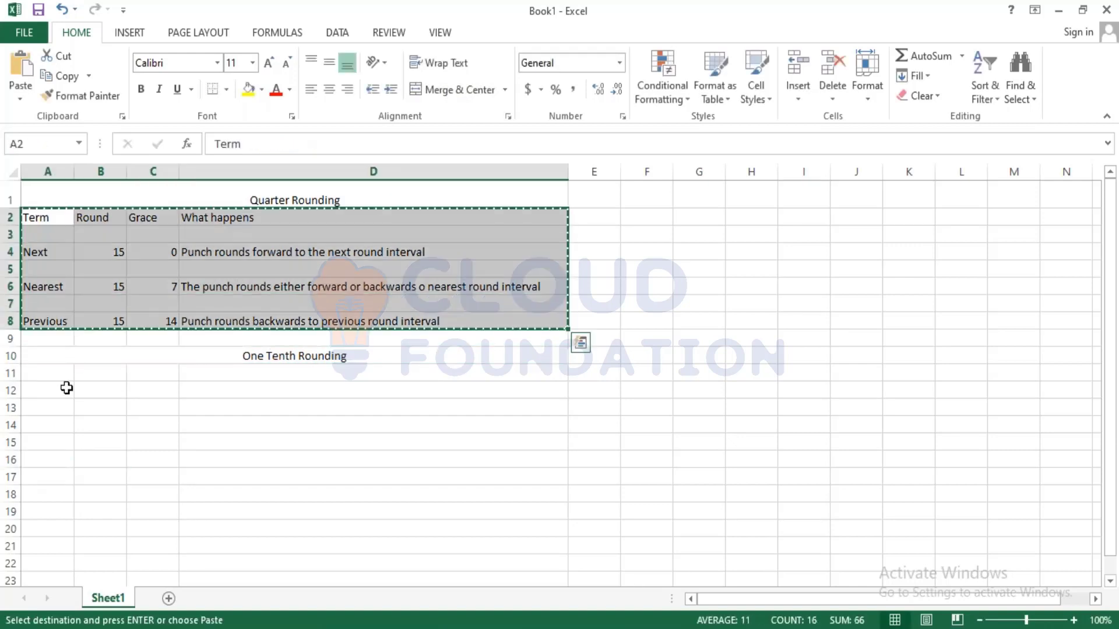
pyautogui.click(64, 387)
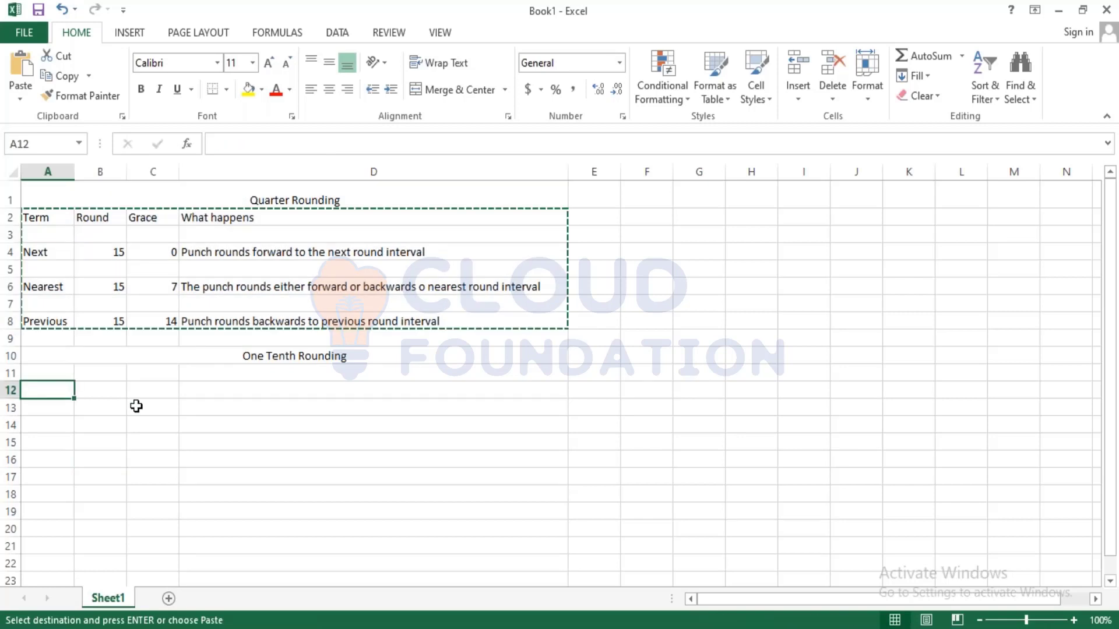
pyautogui.hotkey('ctrl', 'v')
# Set the Round values of Next, Nearest and Previous in the One Tenth Rounding table to 6
pyautogui.click(123, 426)
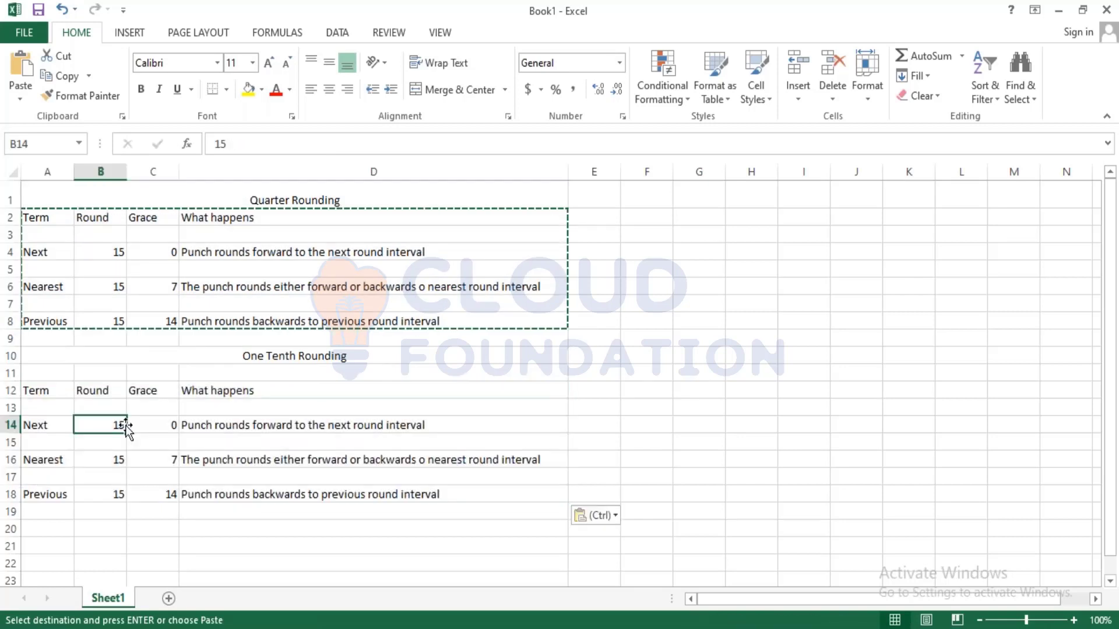
pyautogui.write('06')
pyautogui.press('Return')
pyautogui.press('Return')
pyautogui.write('0')
pyautogui.write('6')
pyautogui.press('Return')
pyautogui.press('Return')
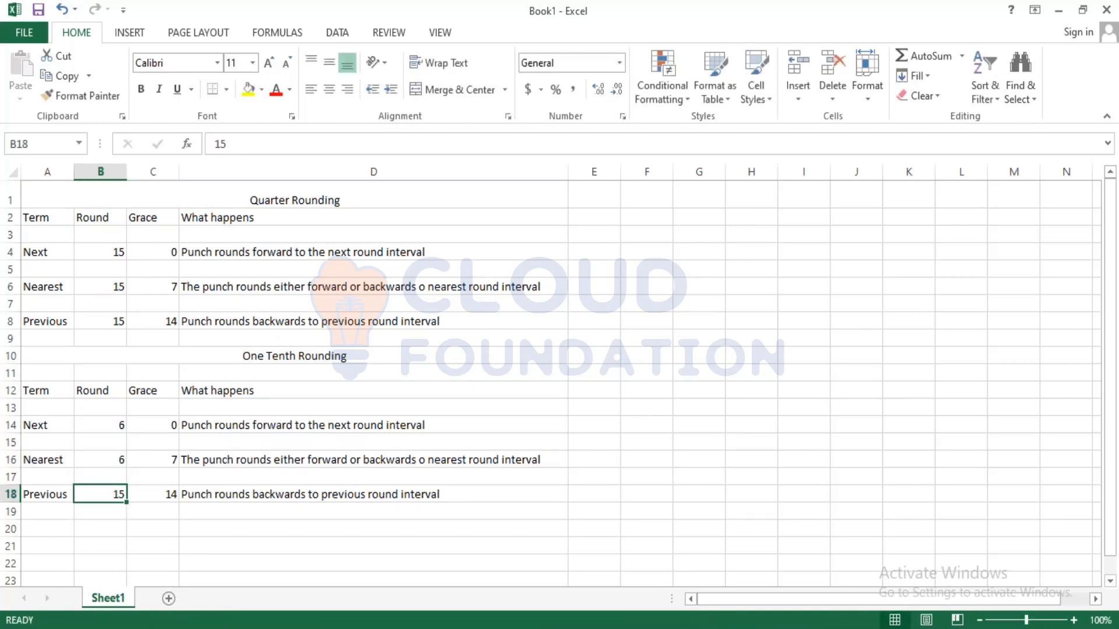
pyautogui.write('06')
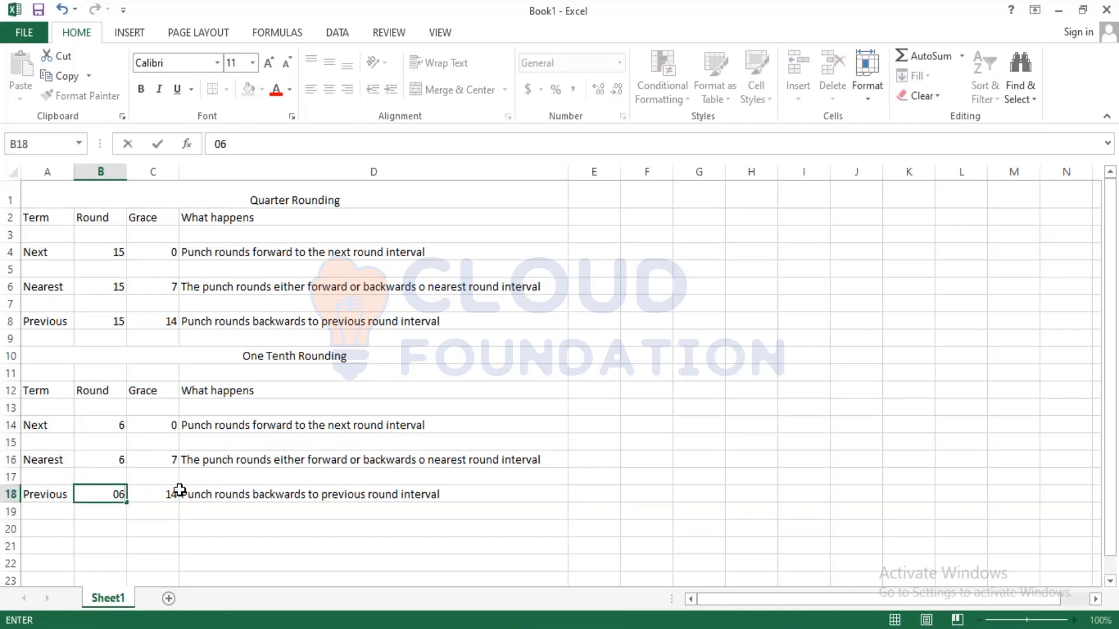
pyautogui.click(189, 509)
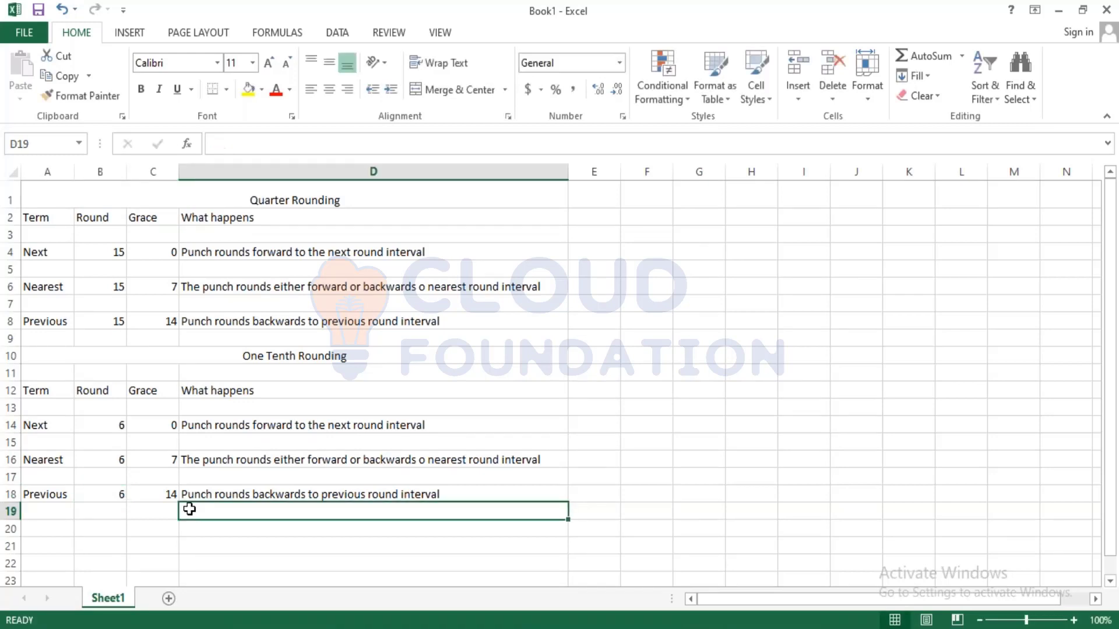
# Clear the Grace values in C14:C18 of the One Tenth Rounding table
pyautogui.moveTo(158, 425); pyautogui.dragTo(163, 494)
pyautogui.press('Delete')
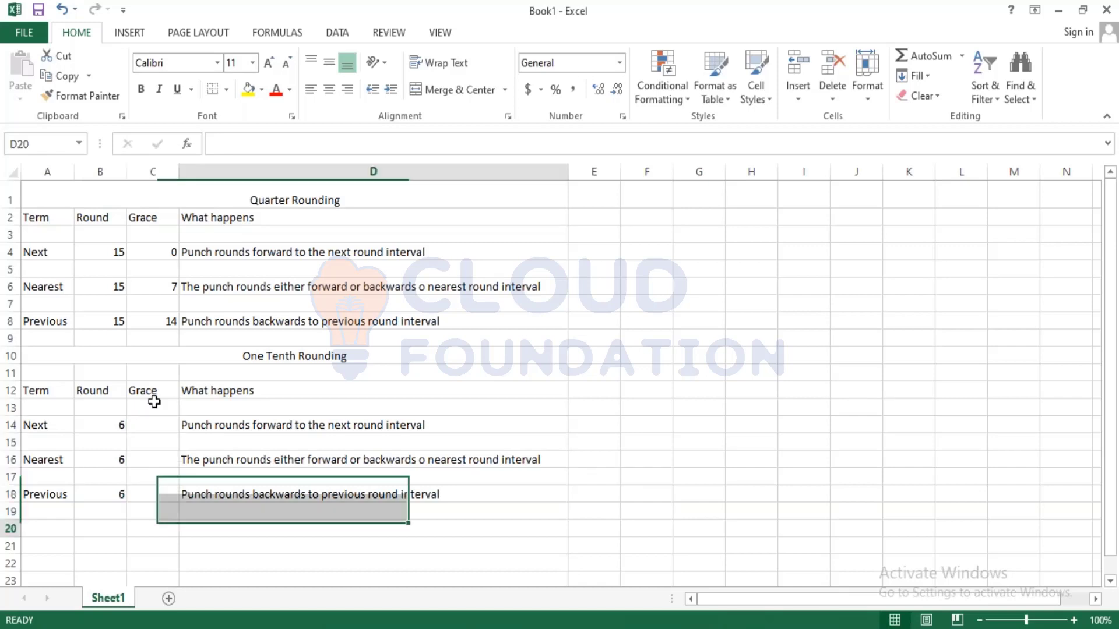
pyautogui.click(155, 425)
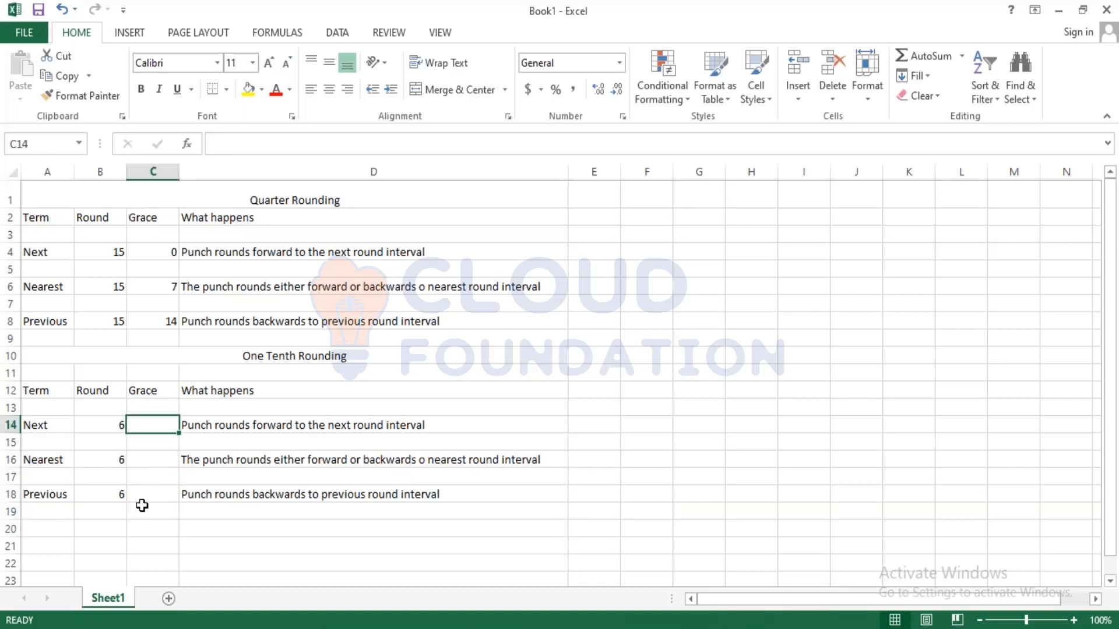
pyautogui.press('Down')
pyautogui.press('Down')
pyautogui.press('Down')
pyautogui.press('Down')
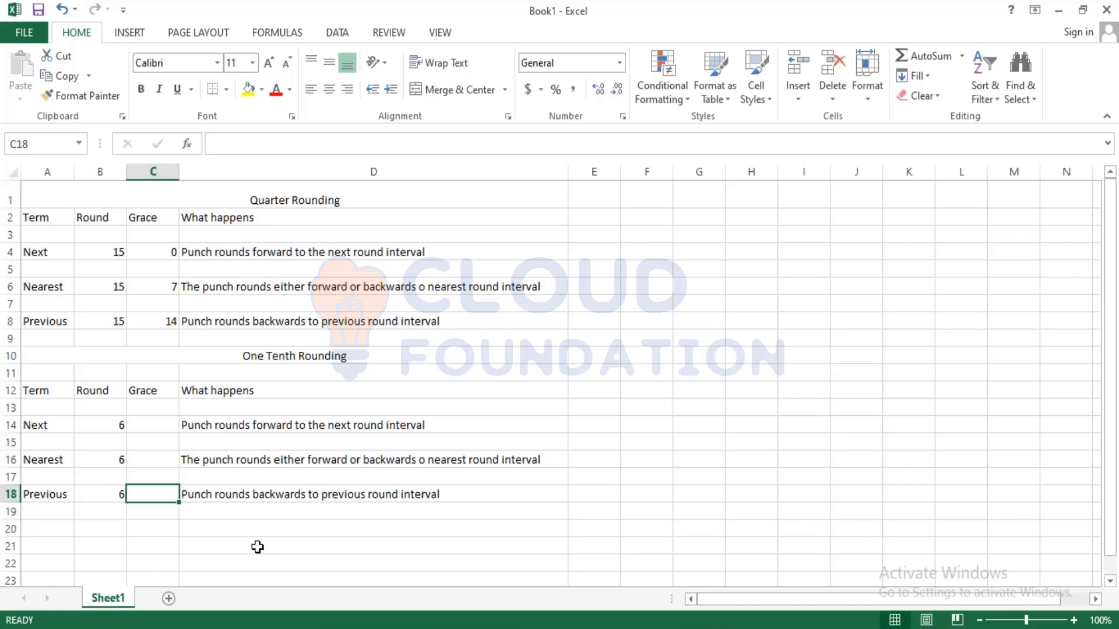
# Enter One Tenth Rounding Grace values of 3 for Nearest, 5 for Previous and 0 for Next
pyautogui.click(156, 430)
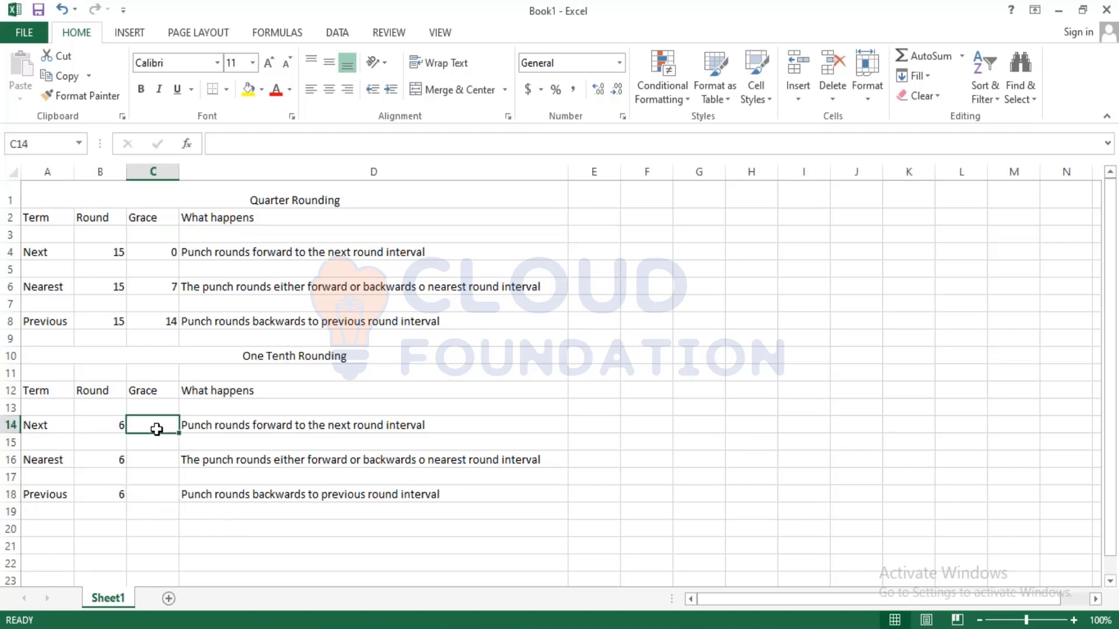
pyautogui.press('Down')
pyautogui.press('Down')
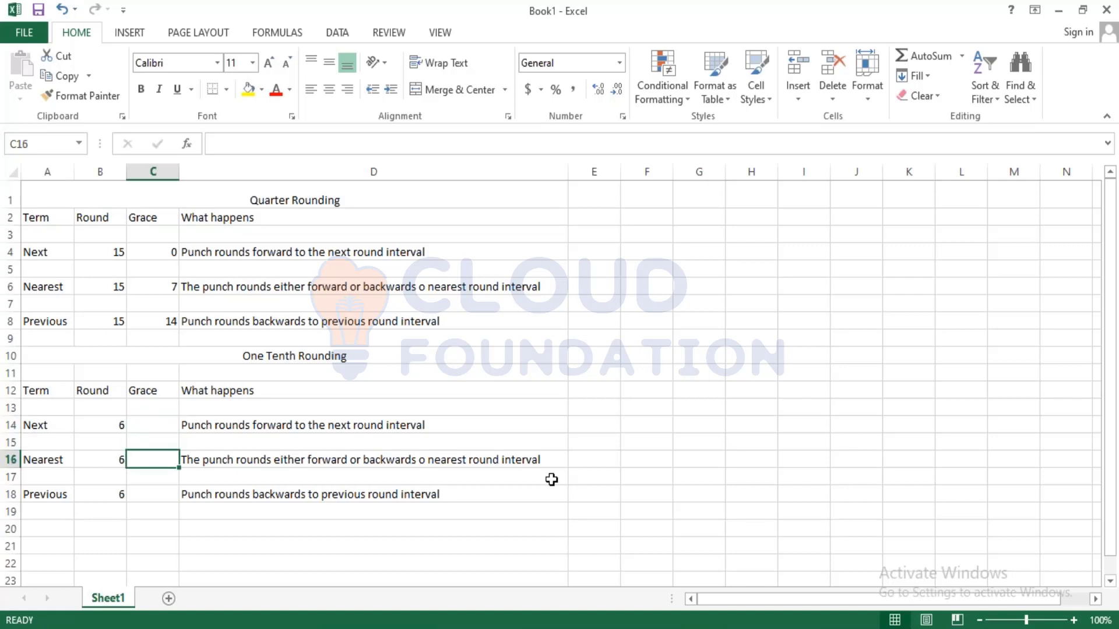
pyautogui.write('3')
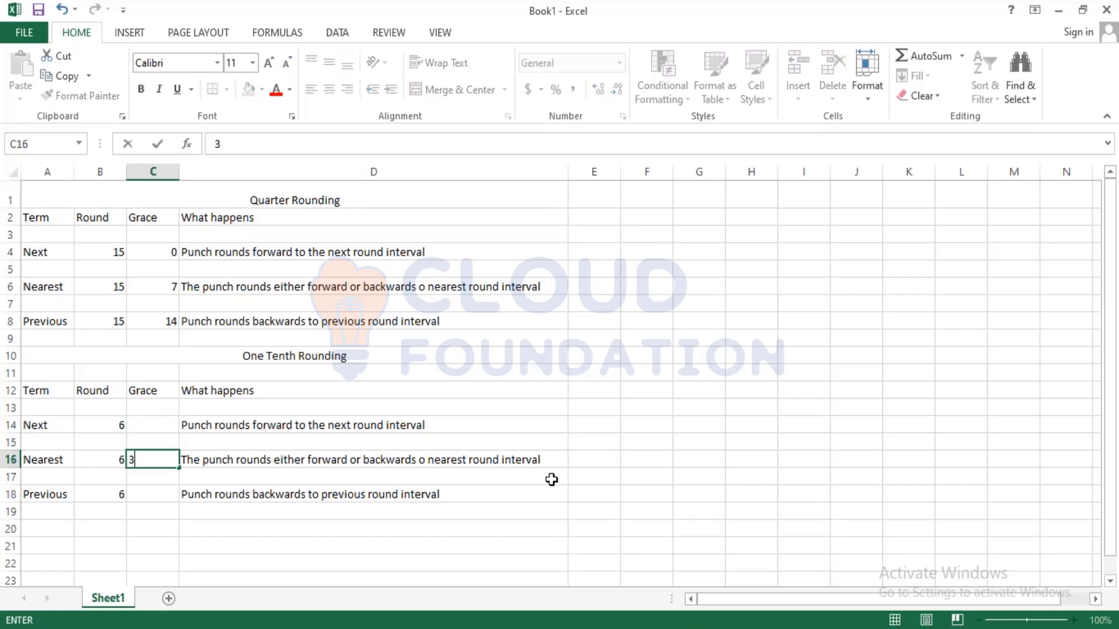
pyautogui.press('Down')
pyautogui.press('Down')
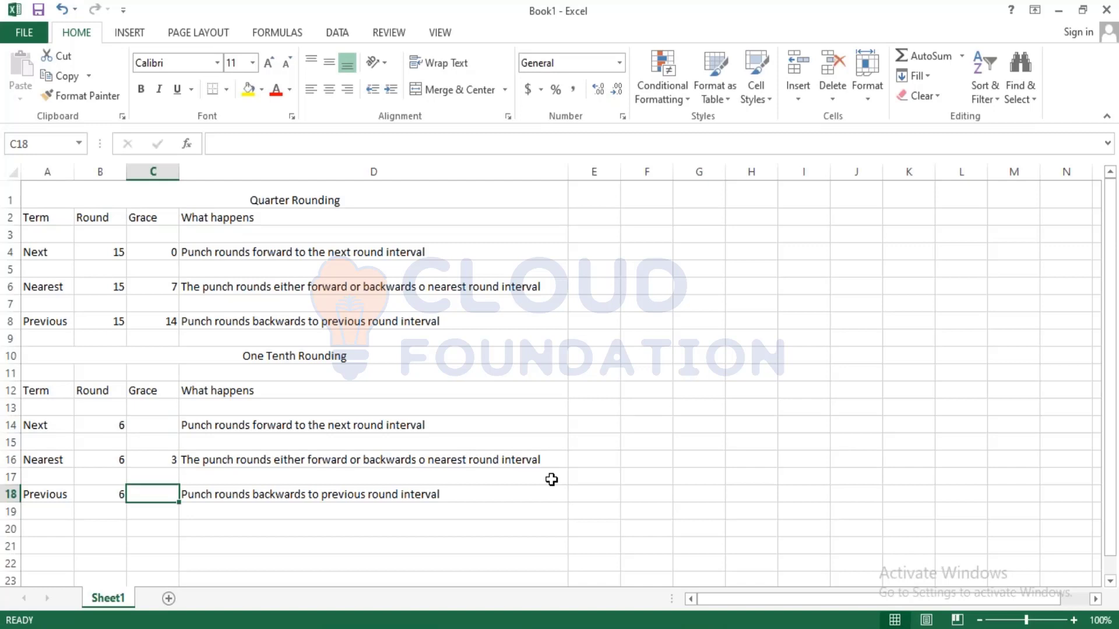
pyautogui.write('5')
pyautogui.press('Up')
pyautogui.press('Up')
pyautogui.press('Up')
pyautogui.press('Up')
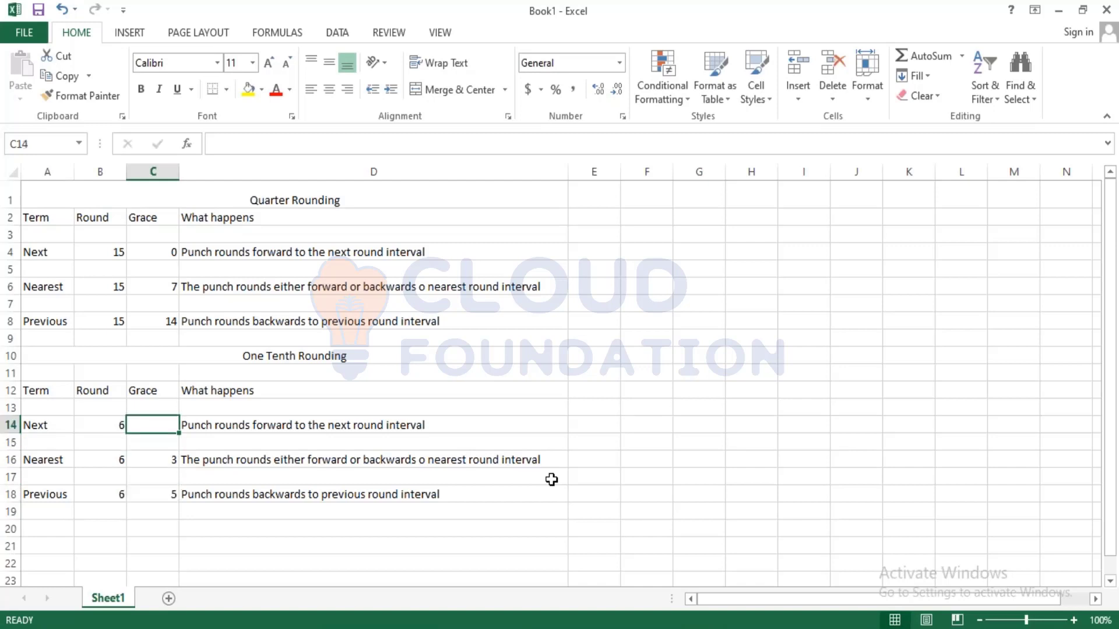
pyautogui.write('0')
pyautogui.press('Return')
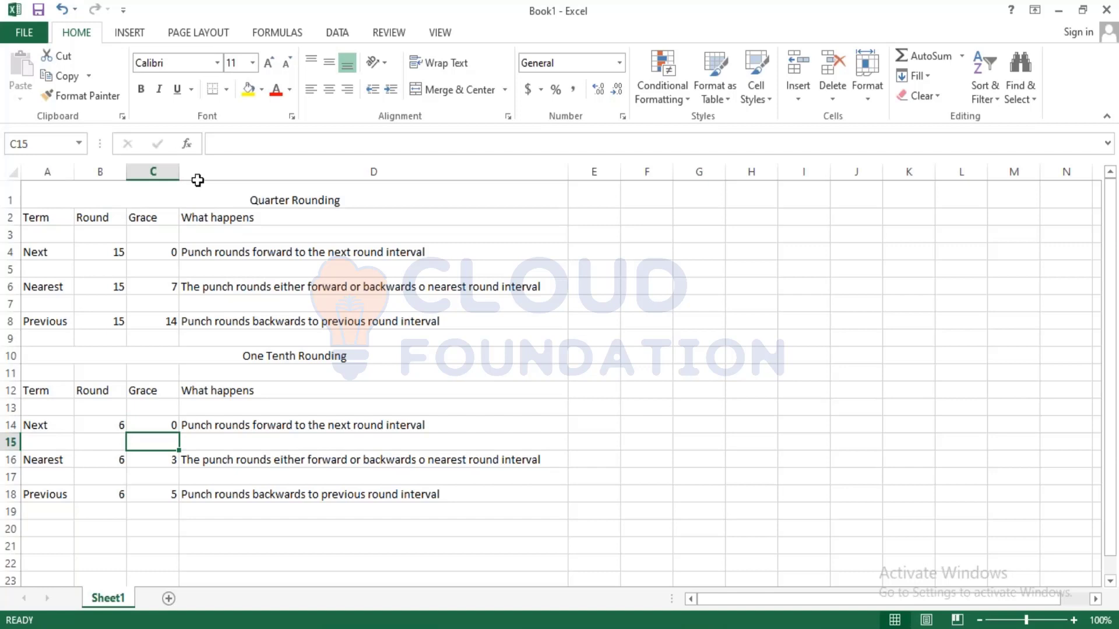
pyautogui.click(326, 477)
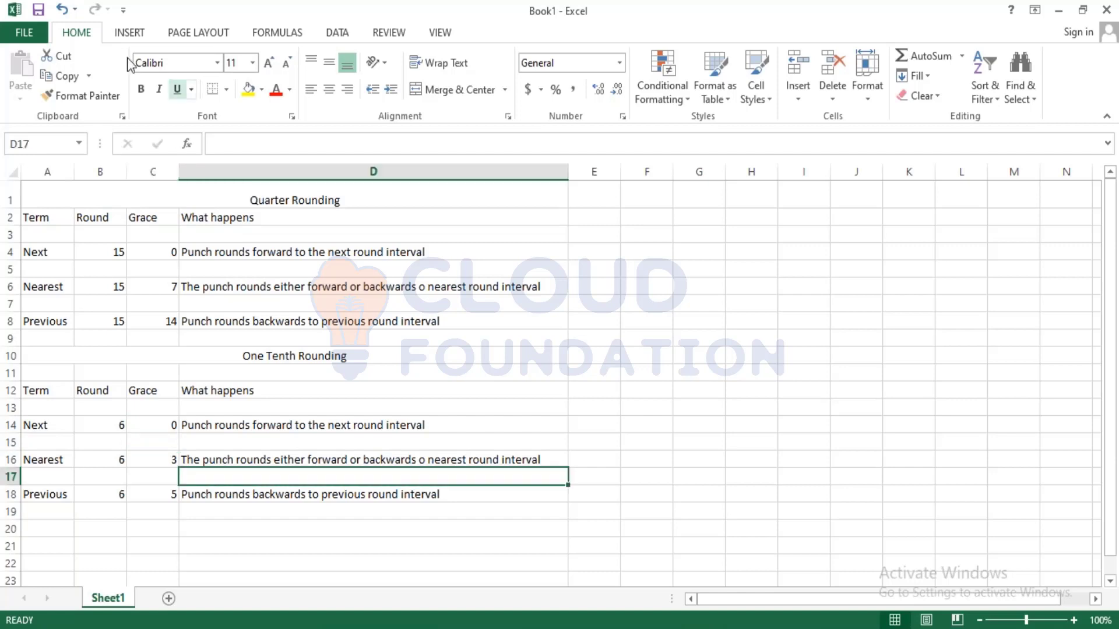
# Switch to the Word document and examine the quarter-hour rounding diagrams
pyautogui.click(39, 11)
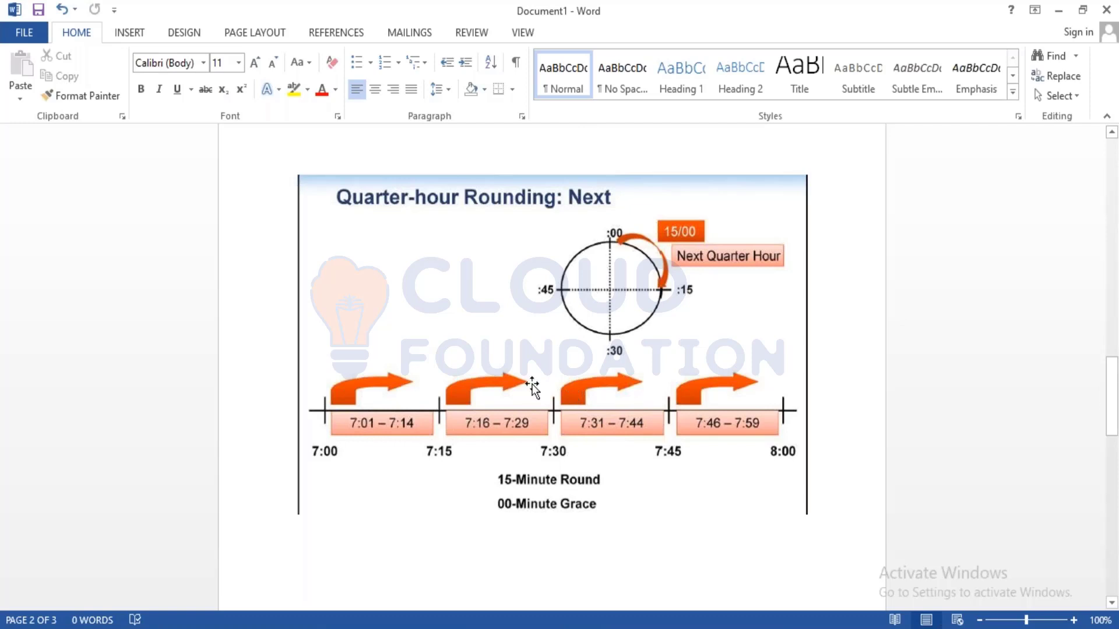
pyautogui.scroll(-3, 617, 274)
pyautogui.scroll(3, 616, 274)
pyautogui.scroll(-12, 605, 501)
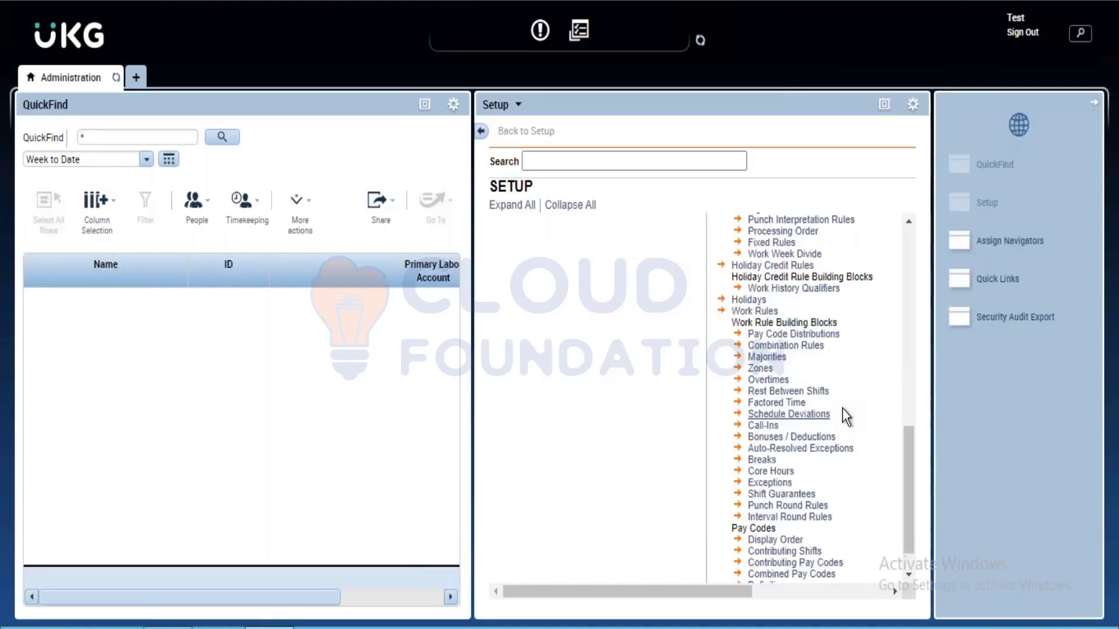
# Return to the UKG Setup page, collapse the Pay Policies and Organization Setup groups and look through the setup categories
pyautogui.scroll(-1, 844, 414)
pyautogui.scroll(8, 845, 411)
pyautogui.scroll(-5, 877, 435)
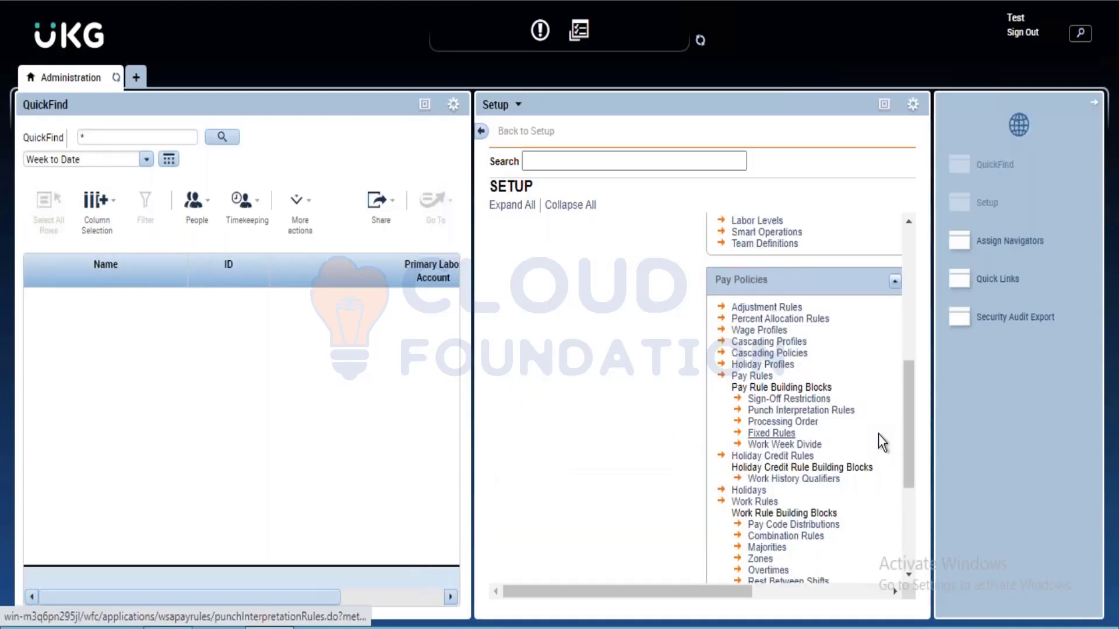
pyautogui.scroll(5, 879, 435)
pyautogui.scroll(-5, 904, 335)
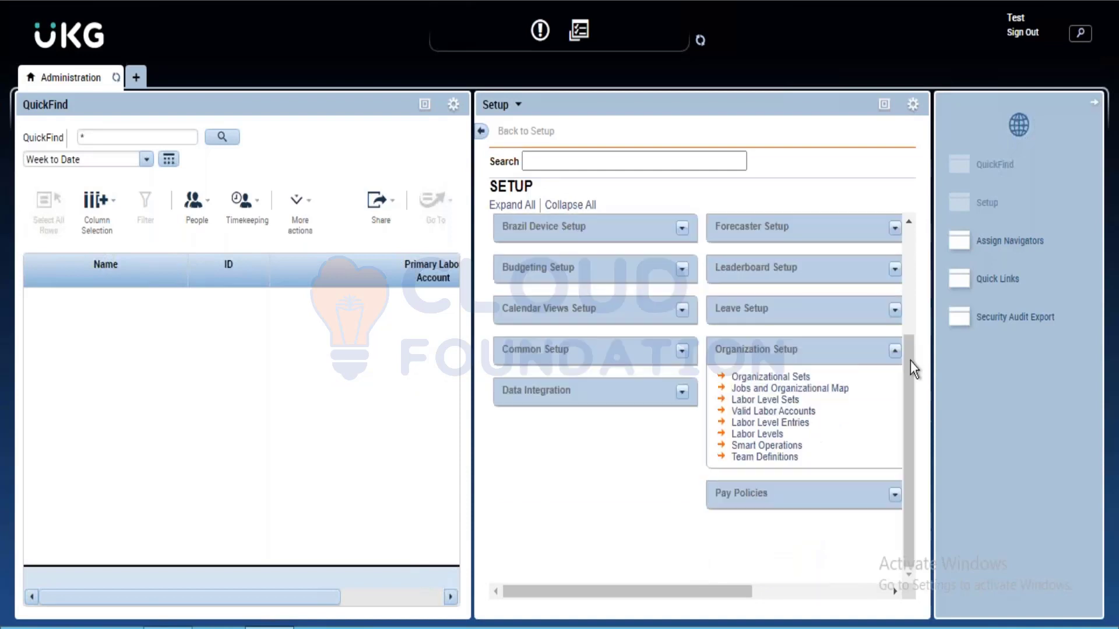
pyautogui.click(896, 352)
pyautogui.moveTo(732, 592); pyautogui.dragTo(765, 592)
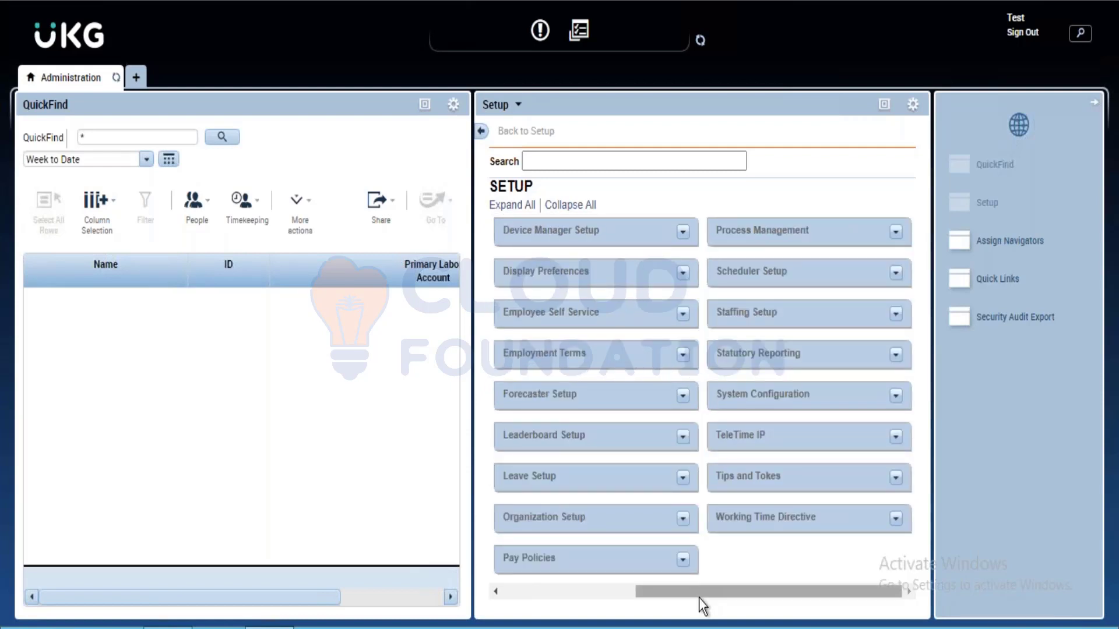
pyautogui.moveTo(698, 598); pyautogui.dragTo(590, 568)
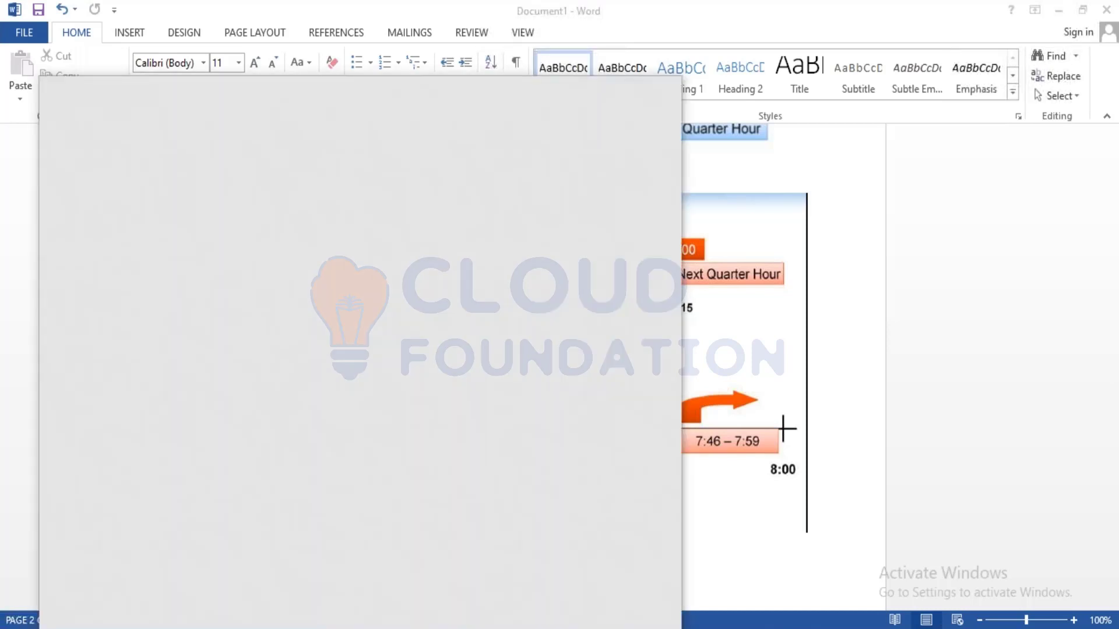
# Launch Remote Desktop Connection
pyautogui.write('remot')
pyautogui.press('Return')
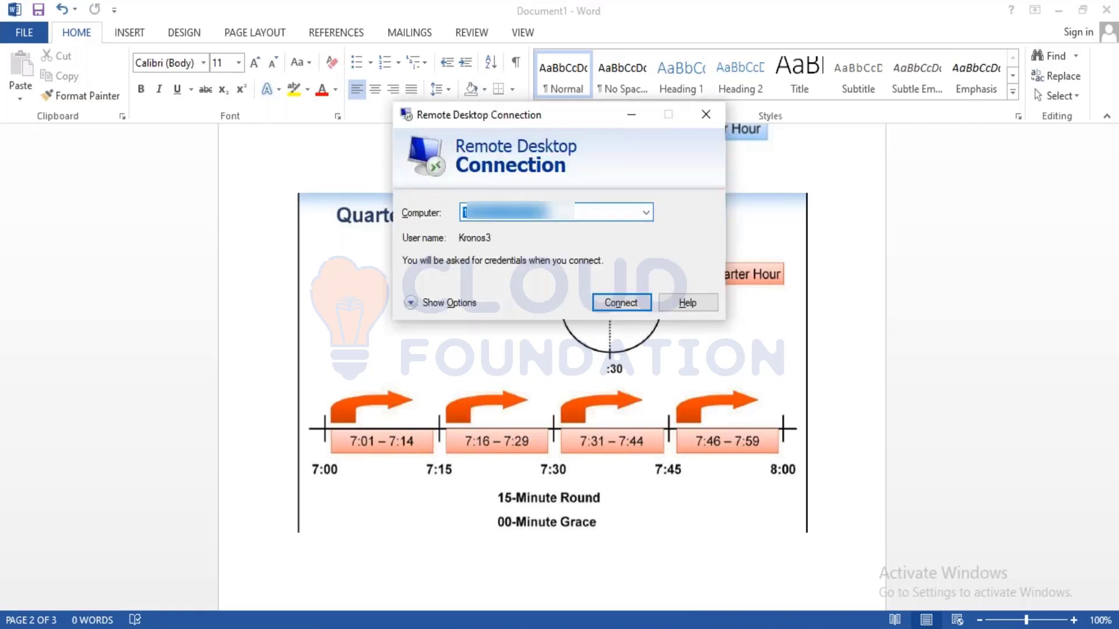